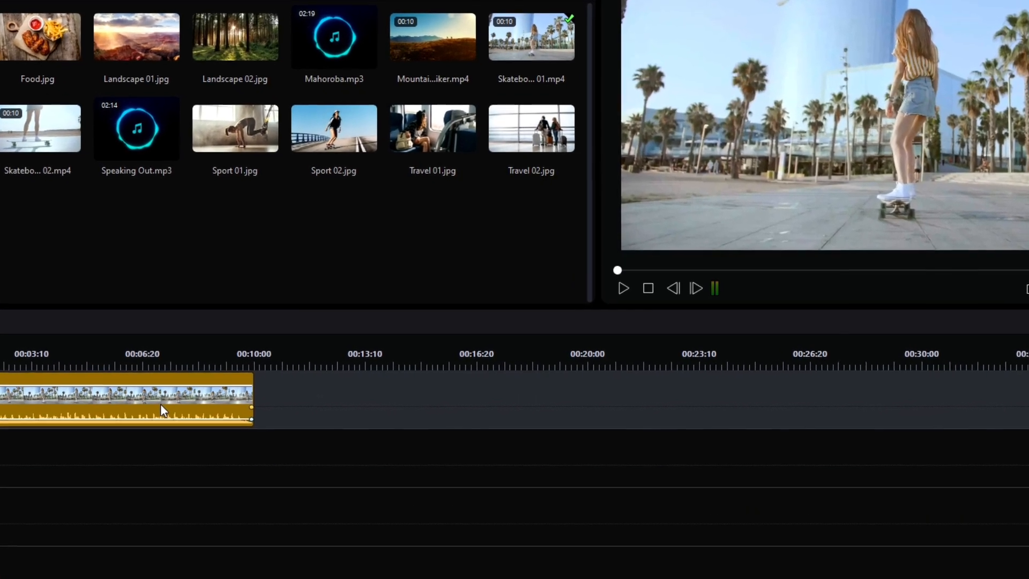
Review the duration and format properties of the Skateboard 01 clip on the timeline and close them
right_click(182, 403)
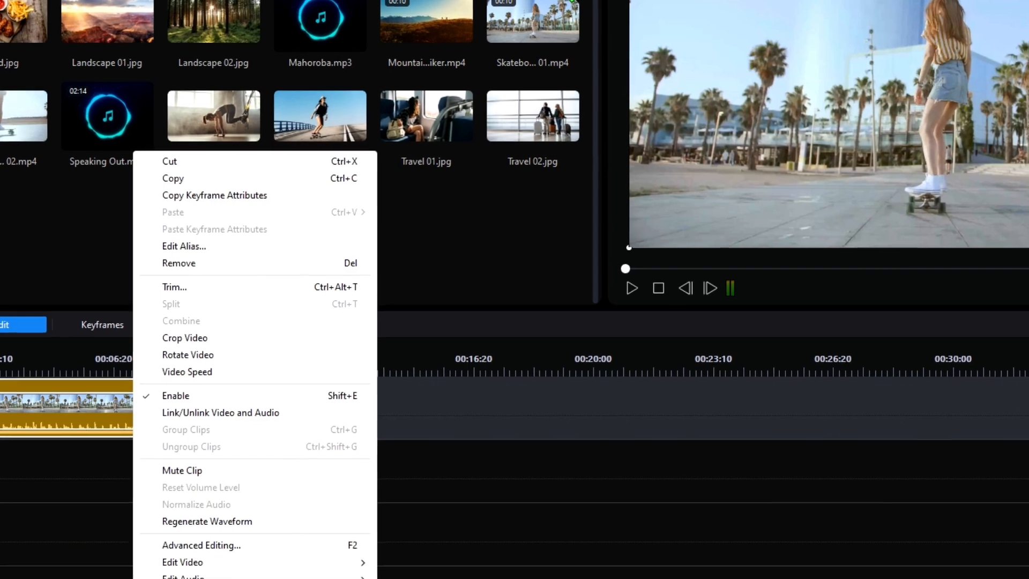
click(198, 578)
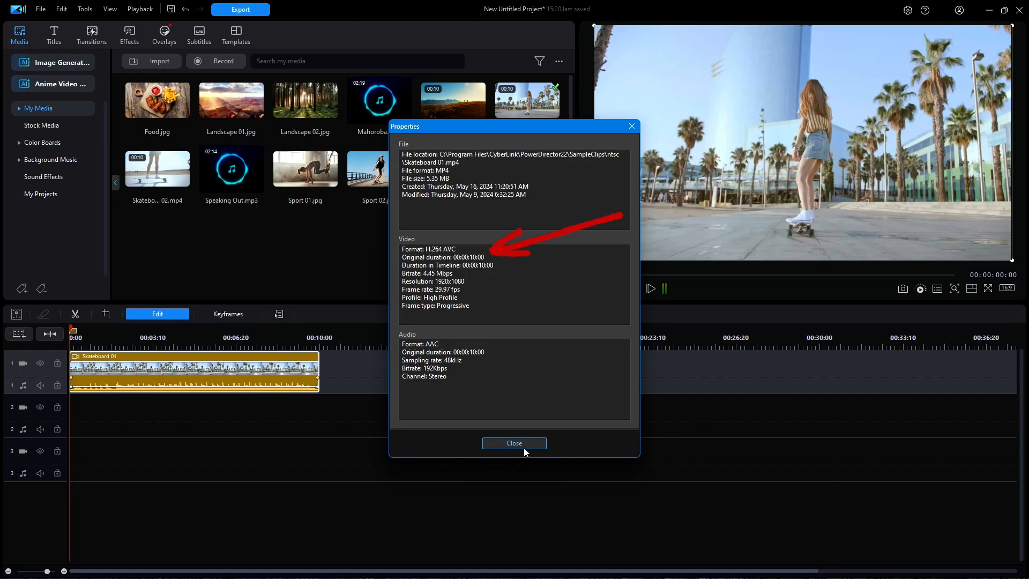
click(523, 448)
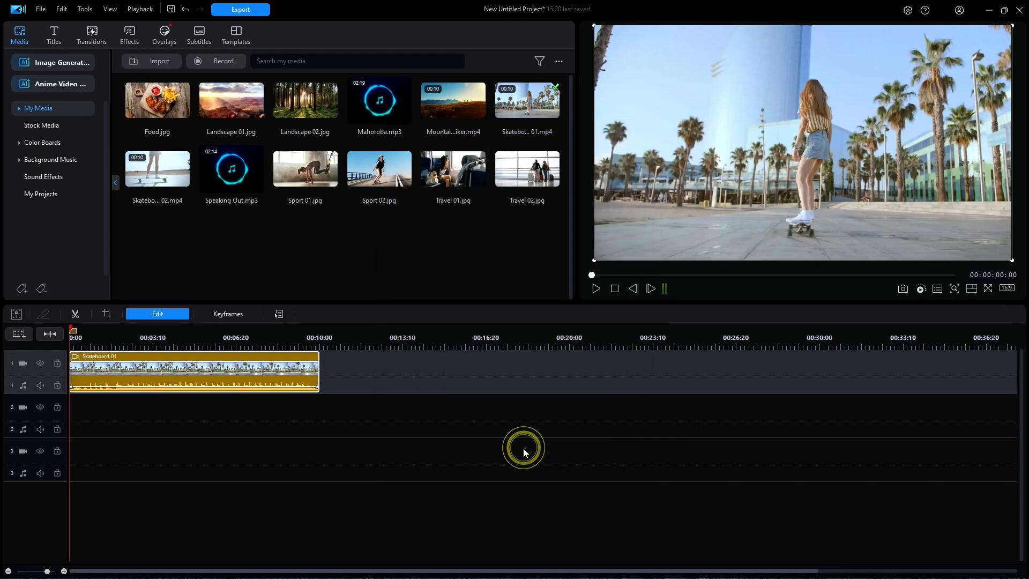
Export the whole timeline as an H.264 MP4 at 1920 x 1080 with the recommended settings and open its output folder
click(255, 13)
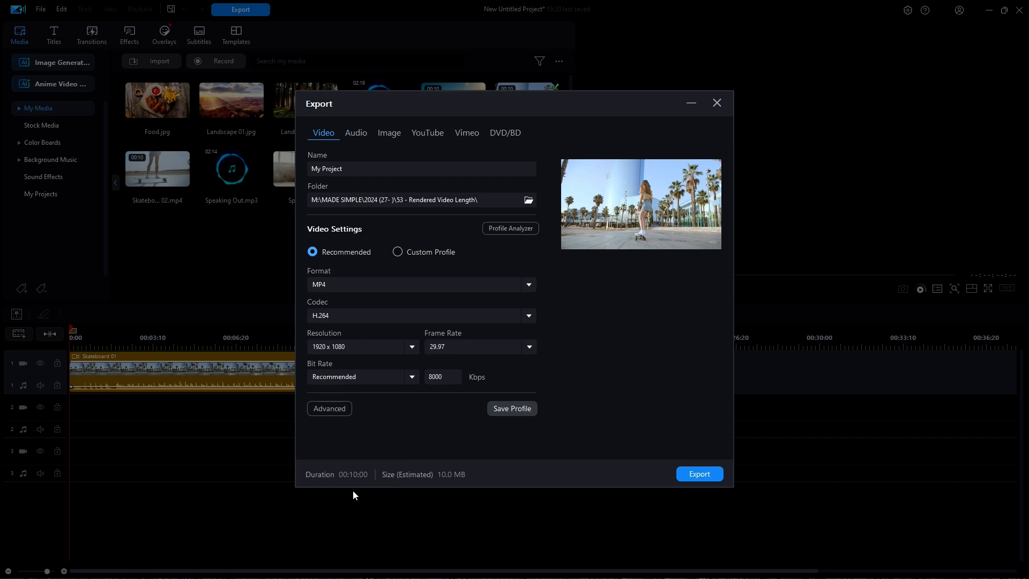
click(708, 474)
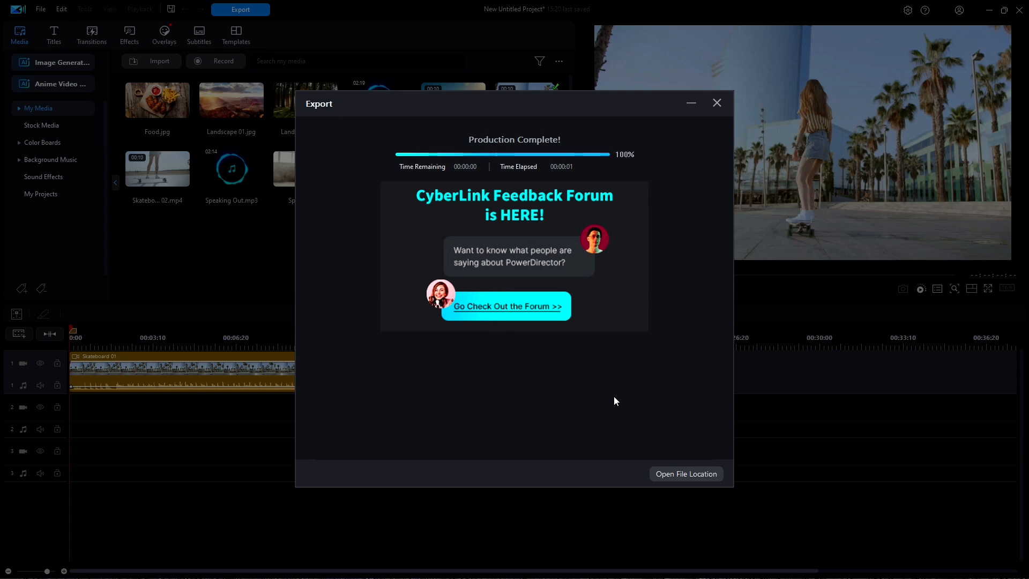
click(697, 475)
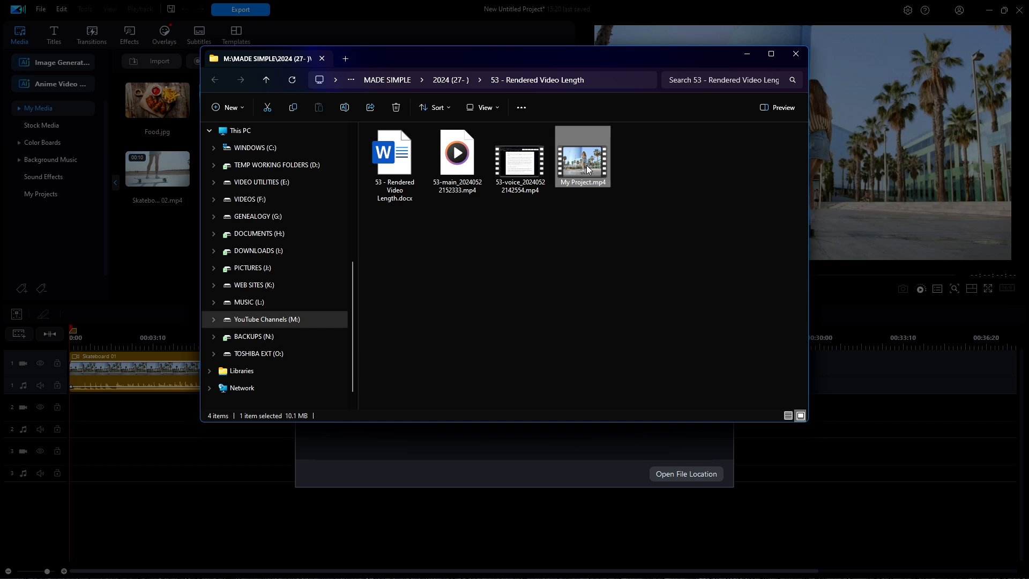
Check the video length in the file details of My Project.mp4, and close the folder and the export window
mouse_move(588, 169)
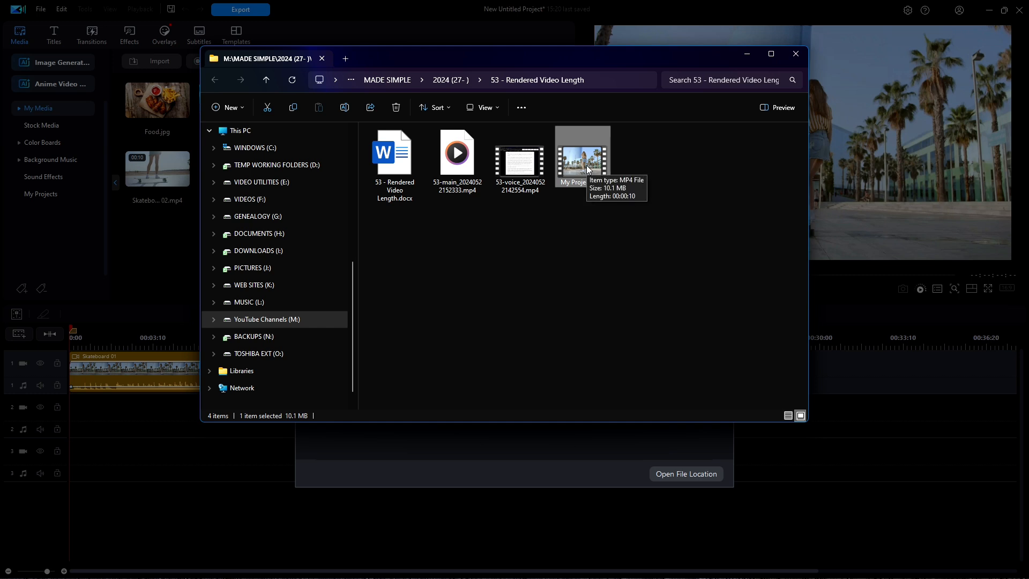
right_click(587, 166)
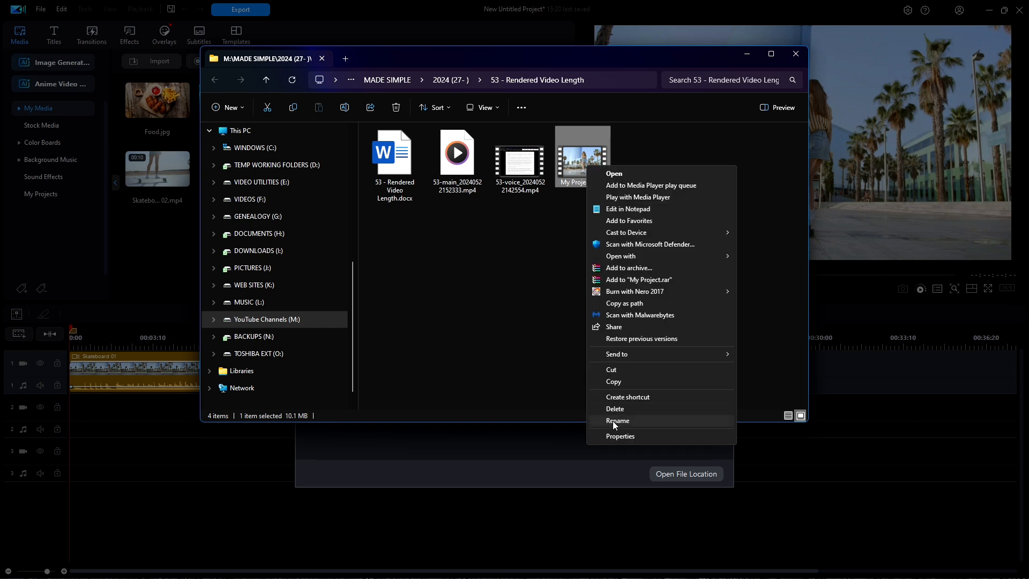
click(619, 434)
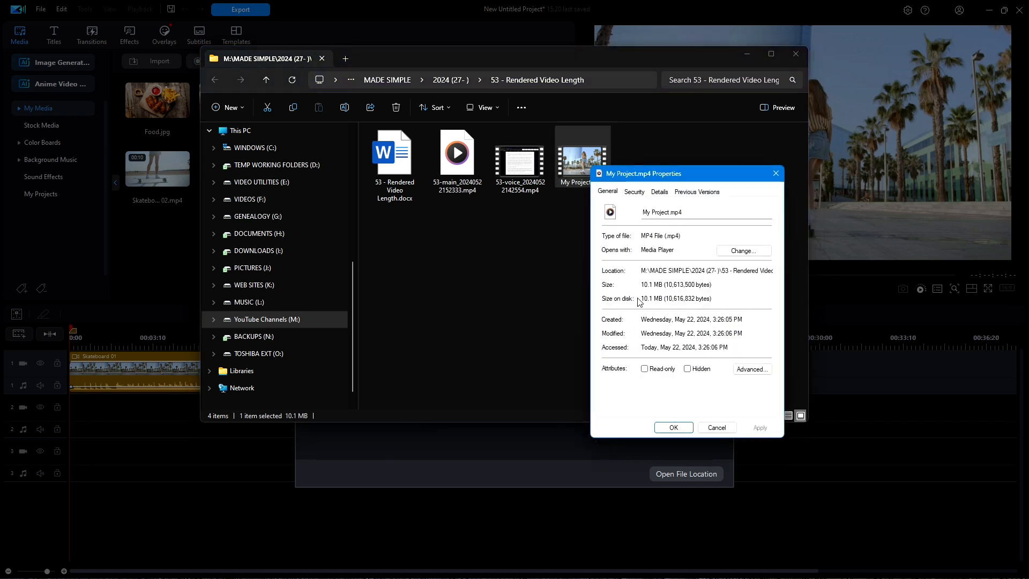
click(659, 192)
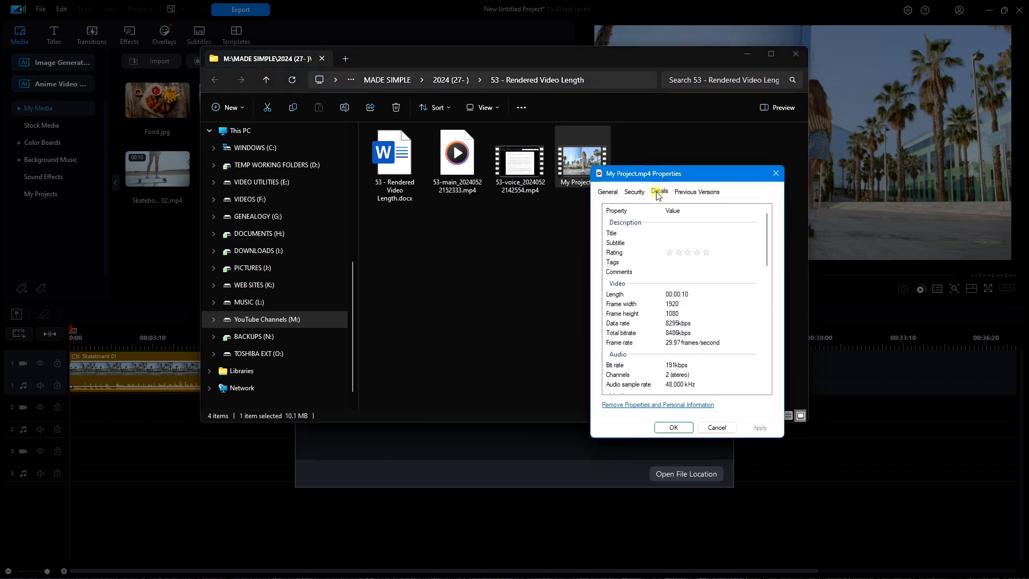
drag(695, 173, 544, 145)
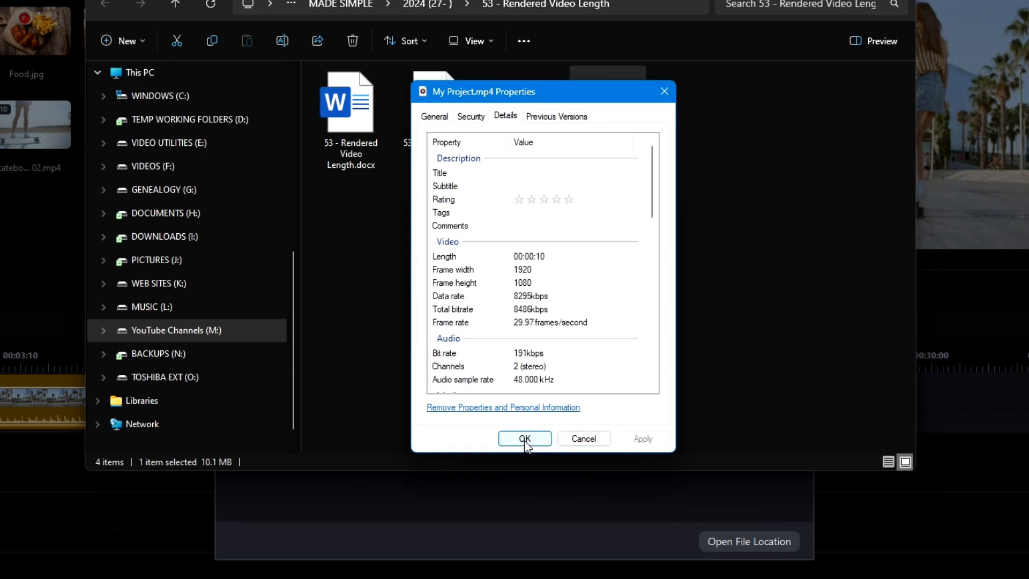
click(525, 441)
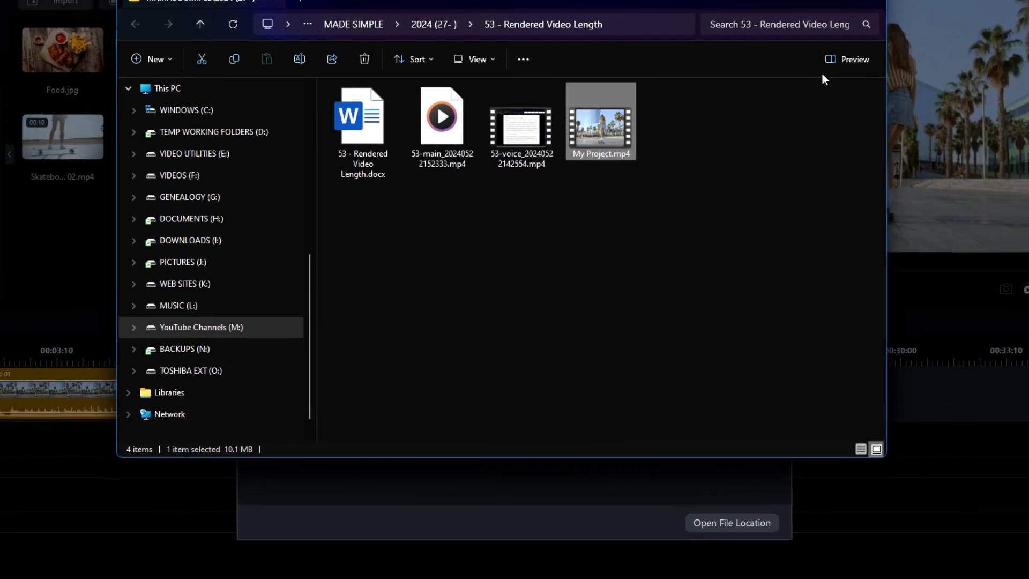
click(855, 7)
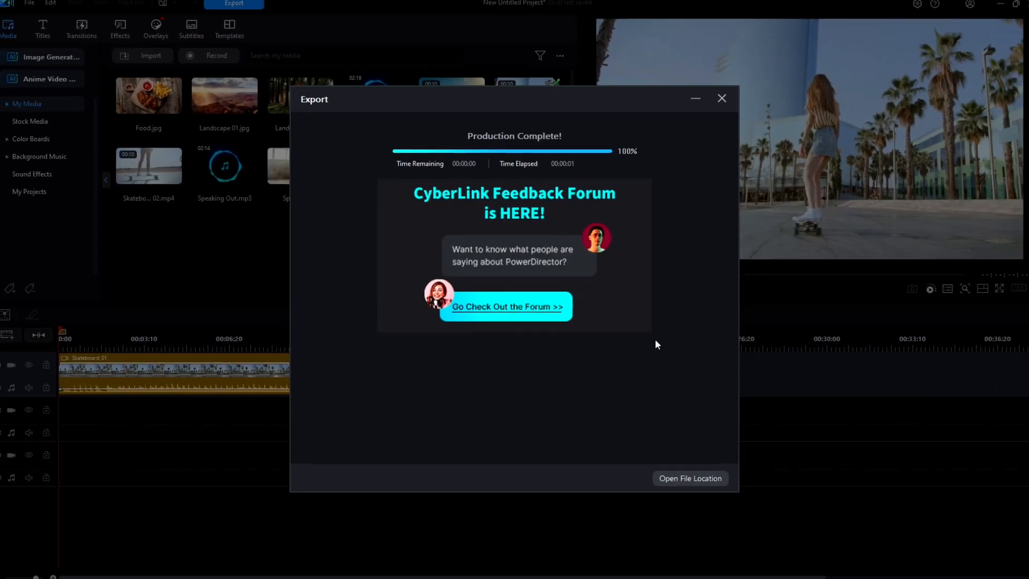
click(716, 102)
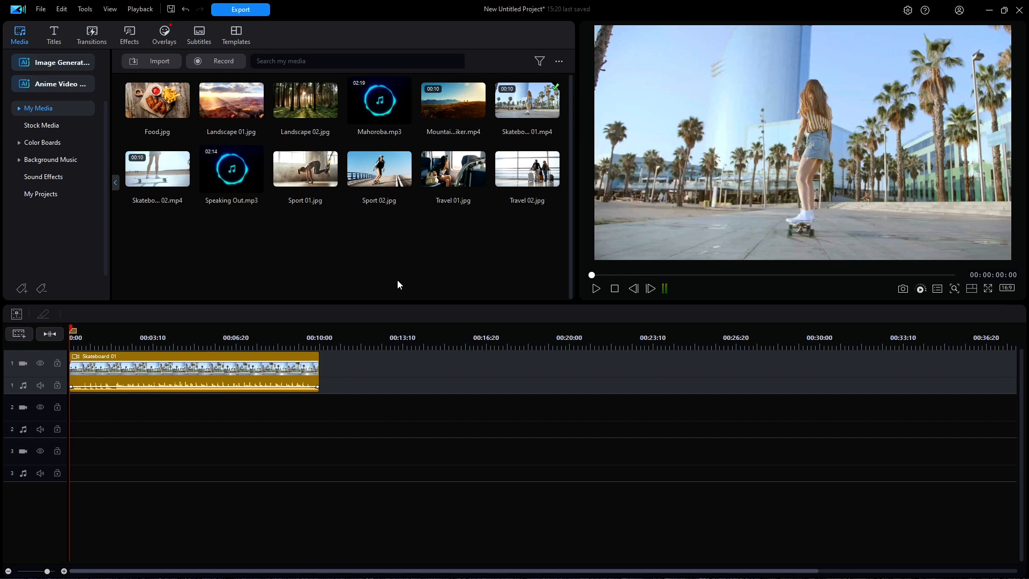
Stretch the timeline scale and enlarge the height of video and audio track 1 to show the Skateboard 01 waveform
drag(116, 335, 237, 338)
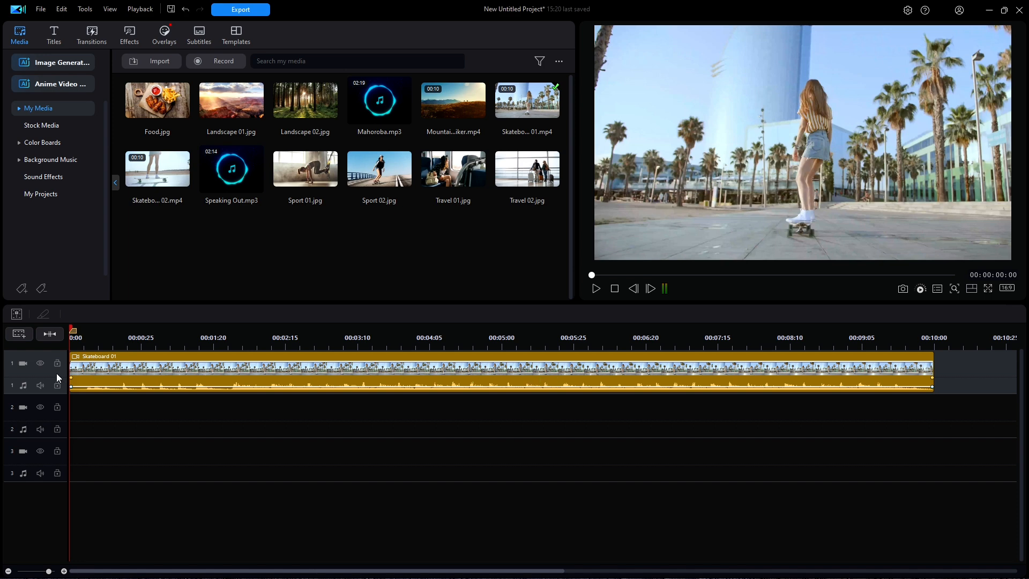
drag(49, 394, 46, 431)
drag(47, 390, 44, 400)
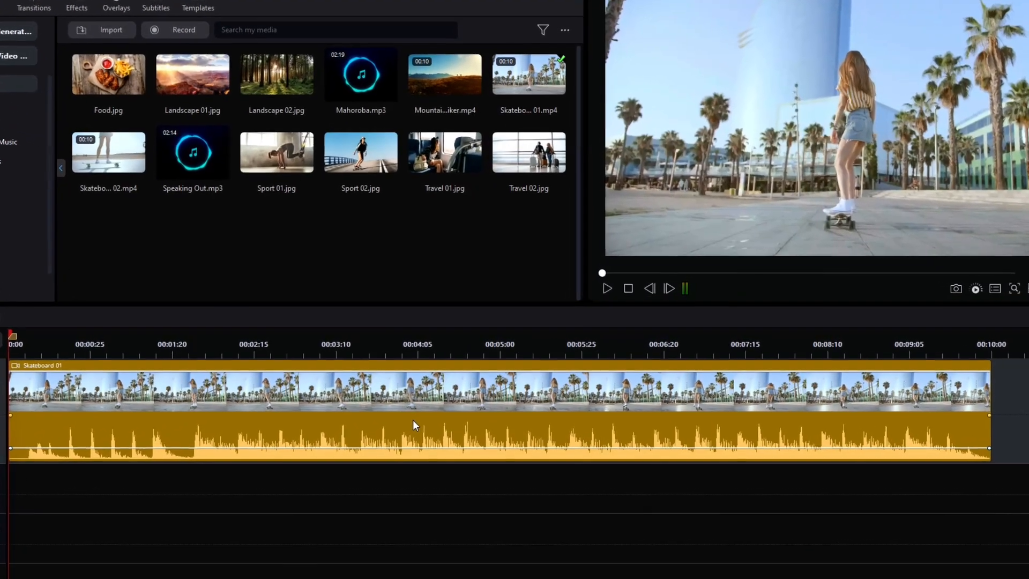
Mark a timeline range on the Skateboard 01 clip from 00:00:02:00 to 00:00:02:08
click(384, 351)
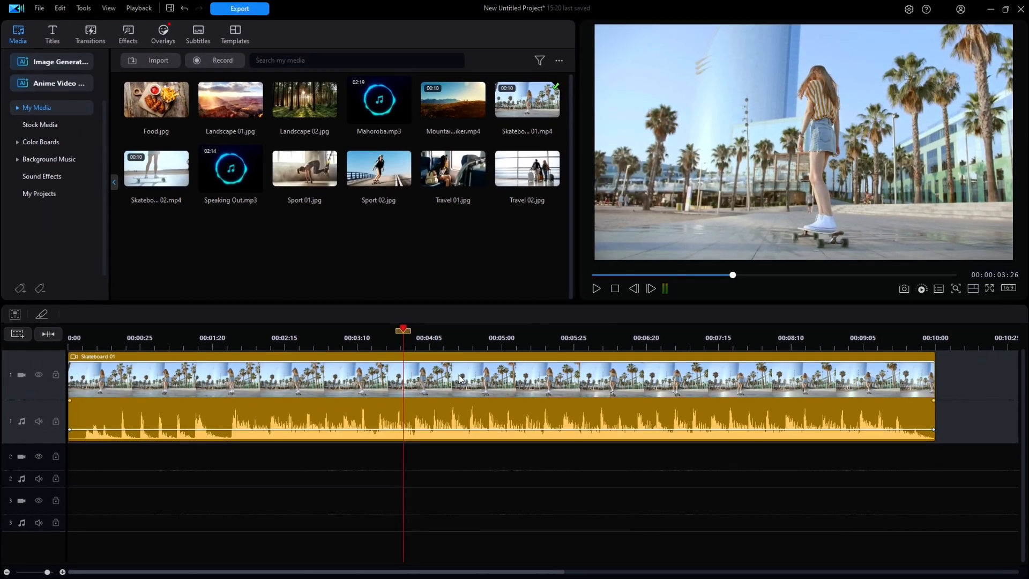
scroll(246, 338, up, 4)
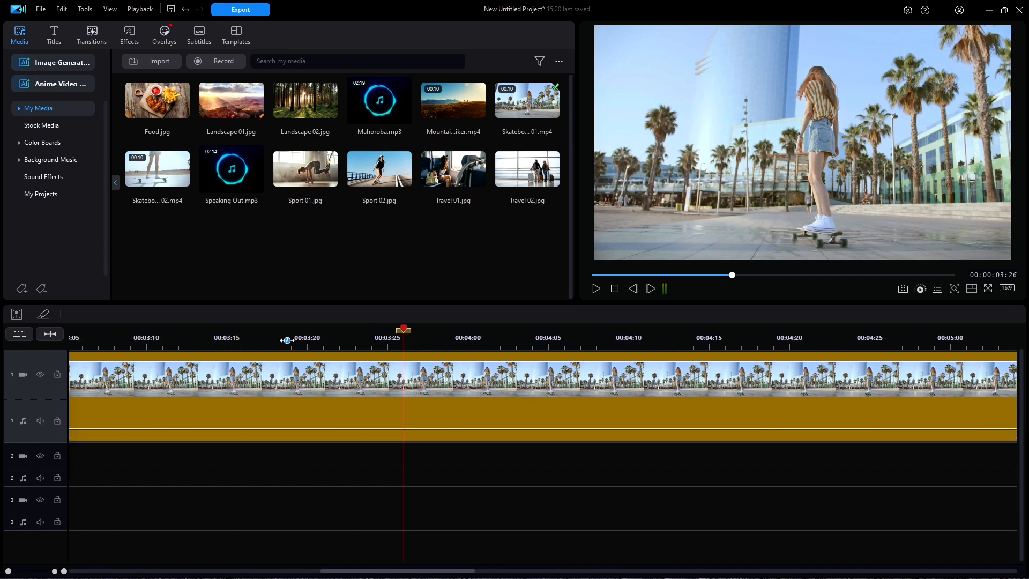
drag(368, 574, 259, 577)
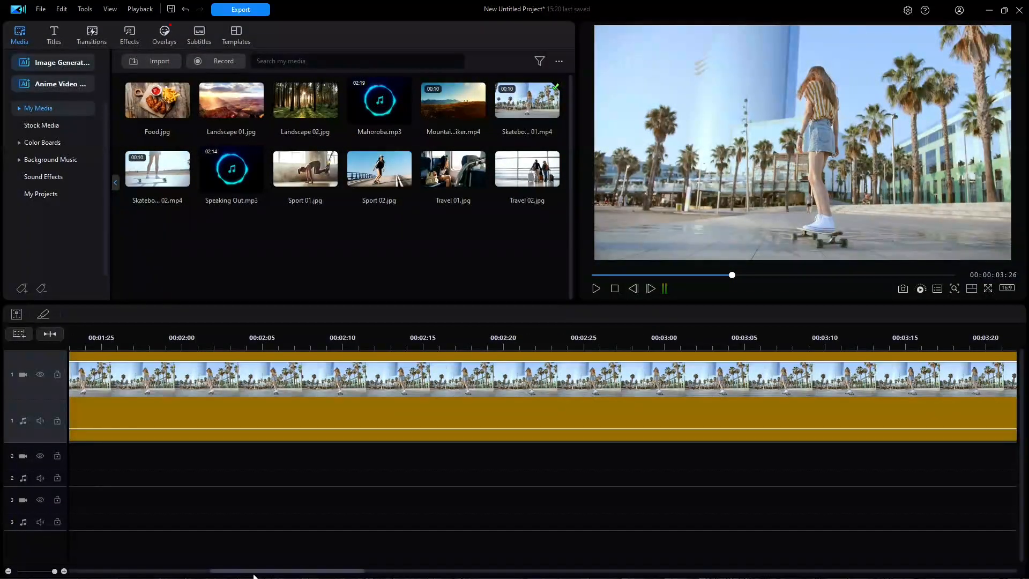
click(310, 338)
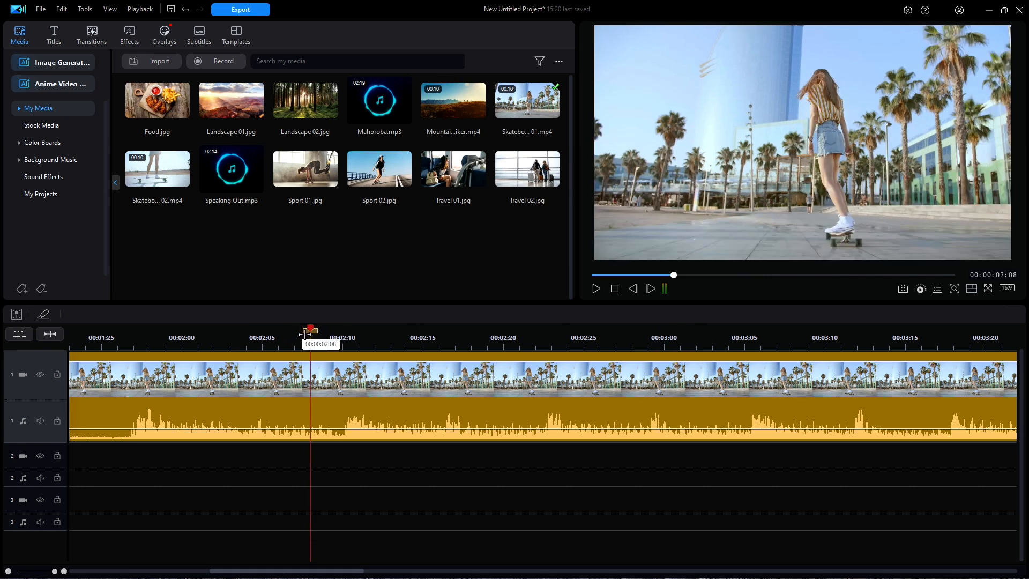
drag(299, 341, 167, 345)
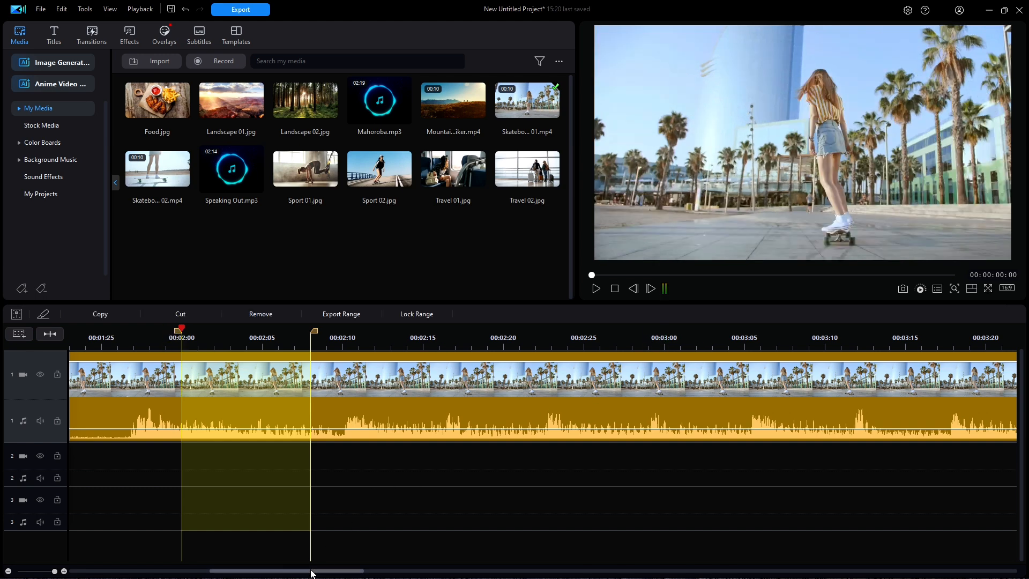
Extend the end of the marked timeline range to 00:00:07:00
drag(312, 574, 339, 572)
click(137, 332)
mouse_move(285, 364)
mouse_down()
mouse_move(1001, 370)
mouse_move(989, 370)
mouse_move(1025, 352)
mouse_move(926, 329)
mouse_move(1011, 340)
mouse_move(858, 355)
mouse_up()
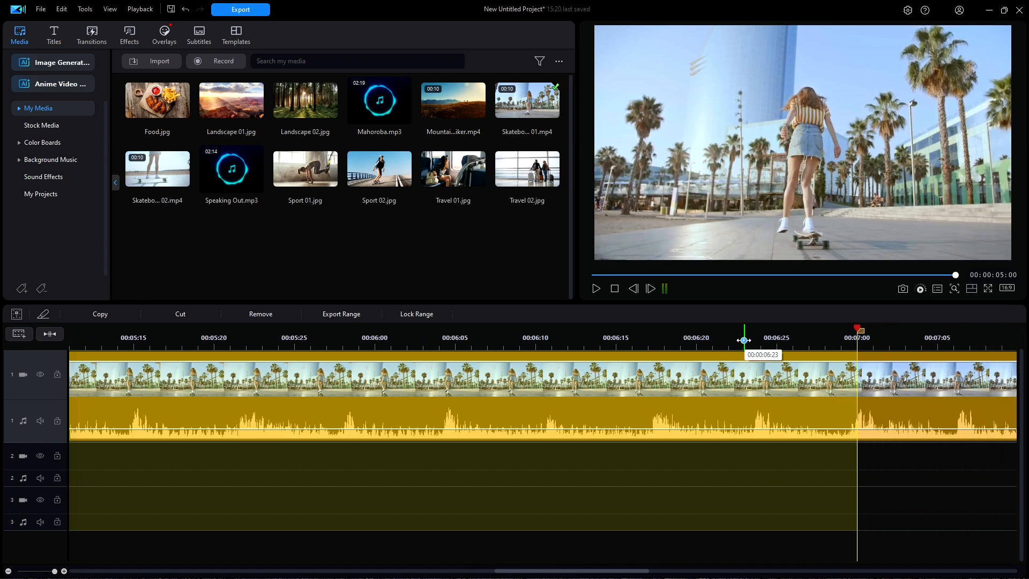
drag(782, 338, 177, 337)
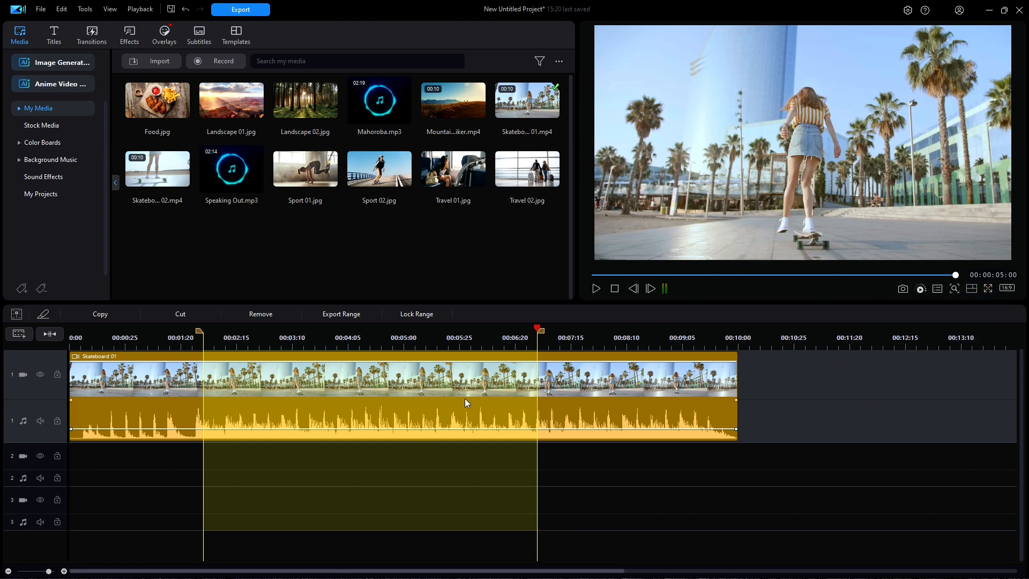
Export only the selected range as an H.264 MP4 at 1920 x 1080 with the recommended settings and open its output folder
right_click(375, 485)
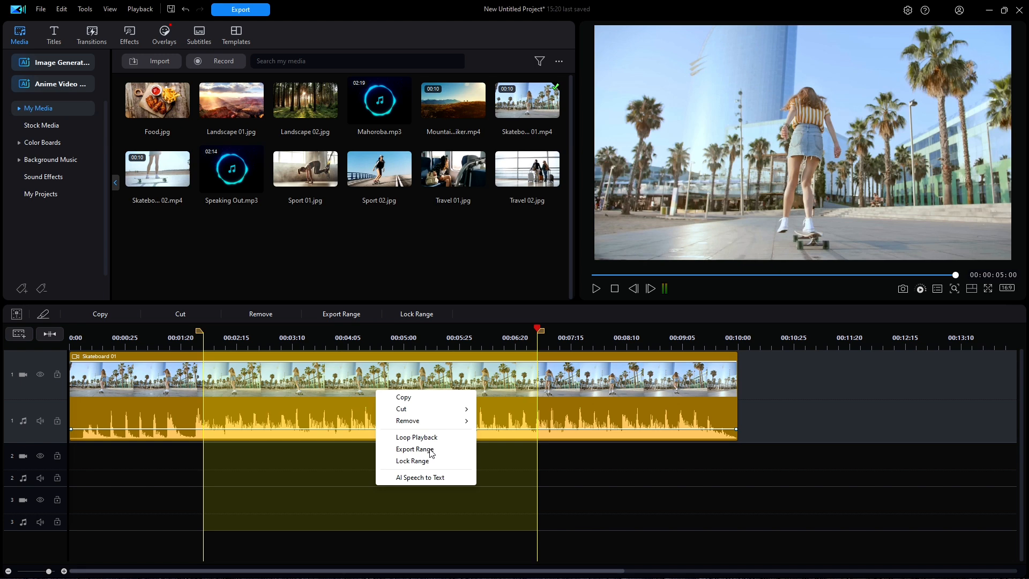
click(343, 314)
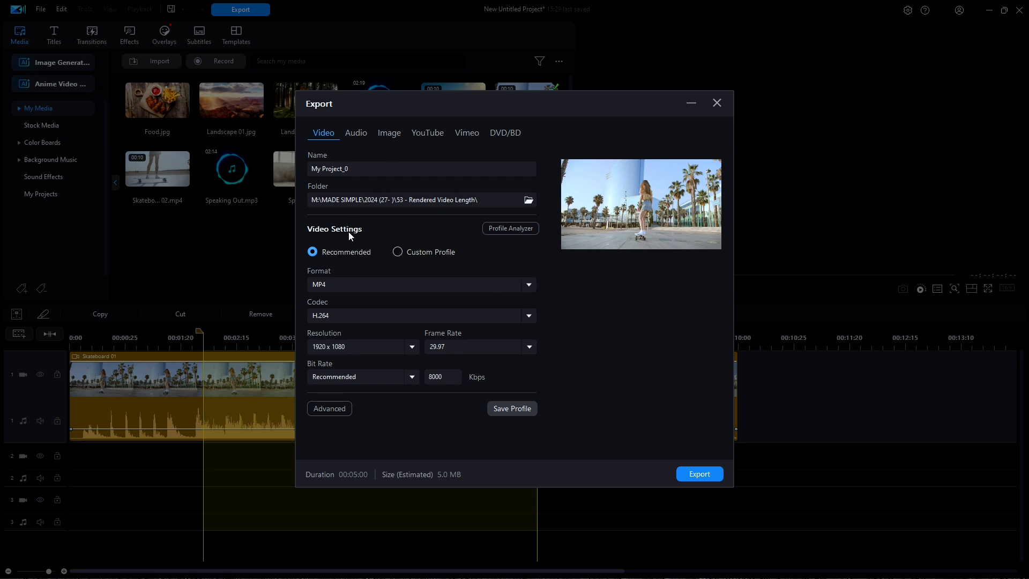
click(702, 476)
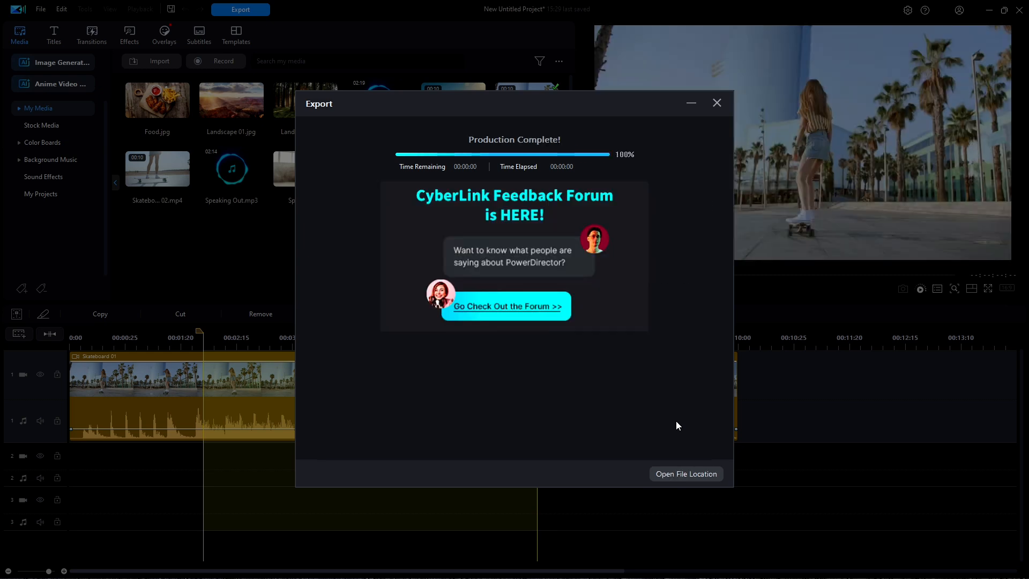
click(690, 477)
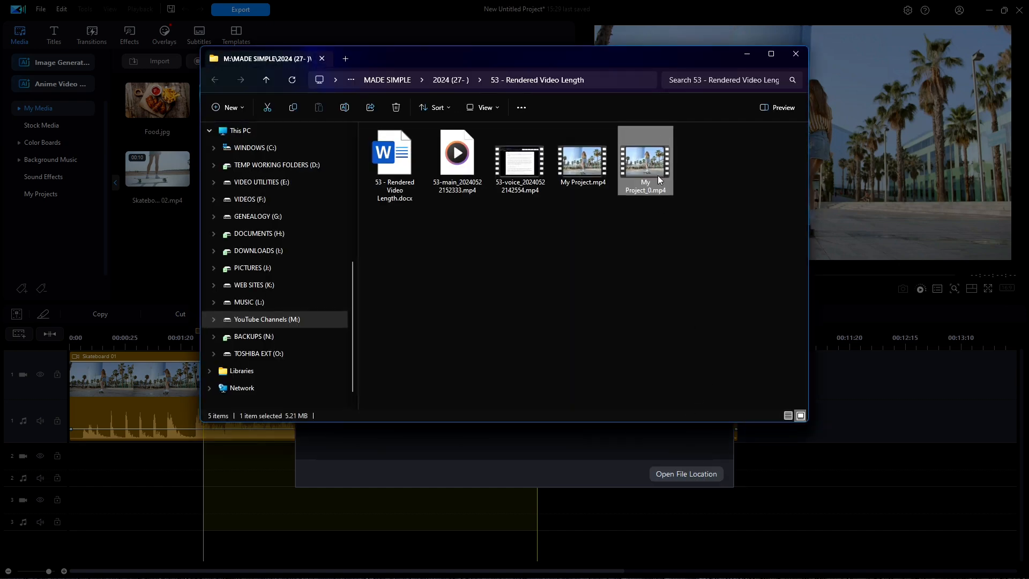
Check the video length in the file details of My Project_0.mp4, and close the folder and the export window
right_click(659, 172)
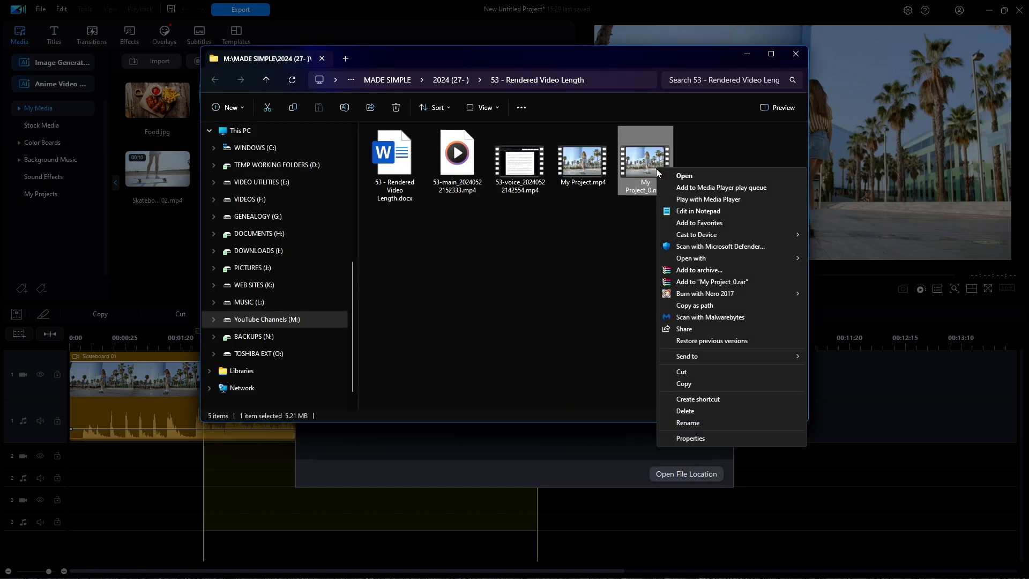
click(692, 439)
drag(750, 180, 524, 130)
click(504, 143)
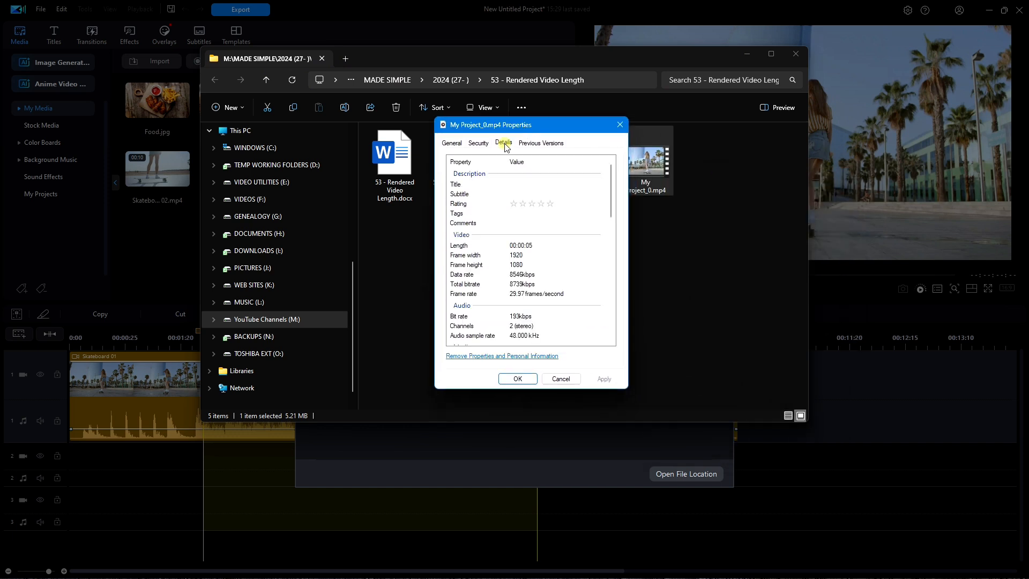
click(533, 247)
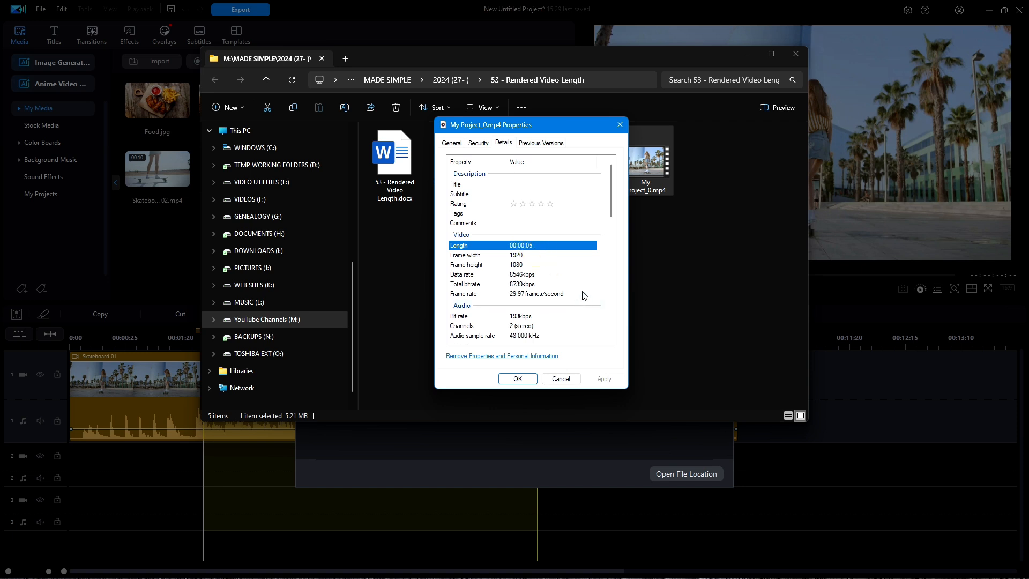
click(518, 379)
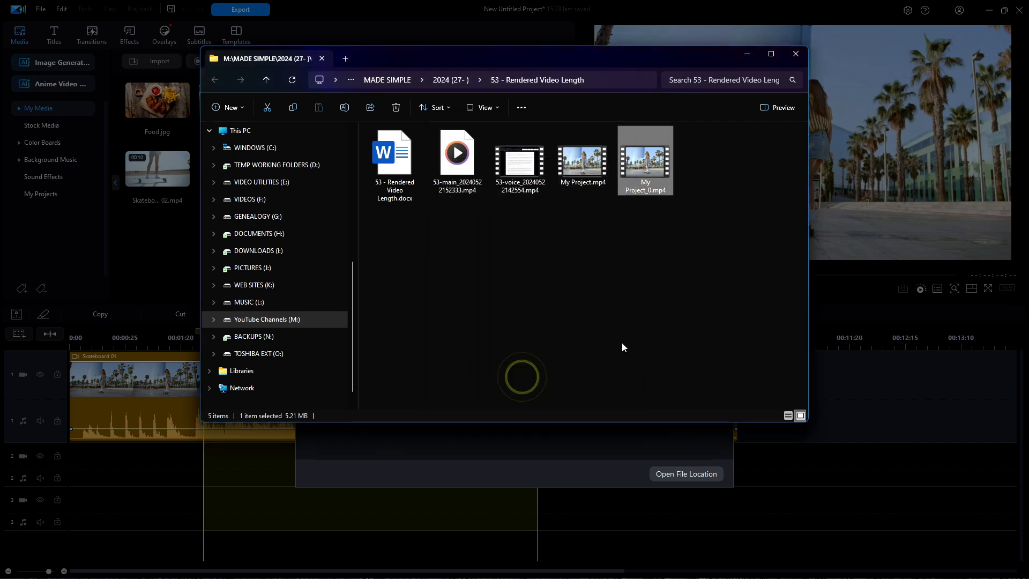
click(798, 54)
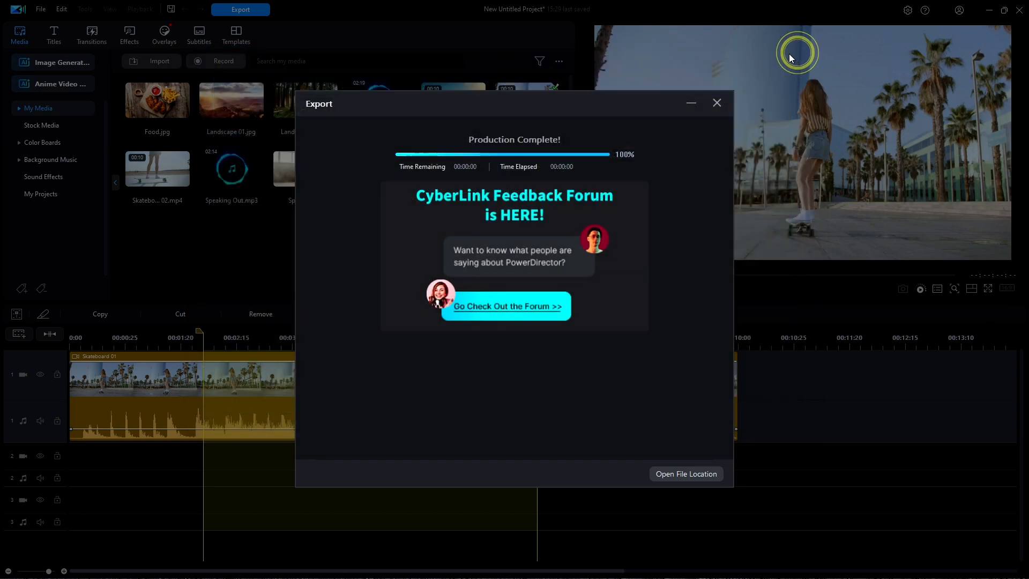
click(715, 101)
Clear the range selection by placing the playhead at 00:00:08:18, and compress the timeline scale
drag(713, 336, 445, 336)
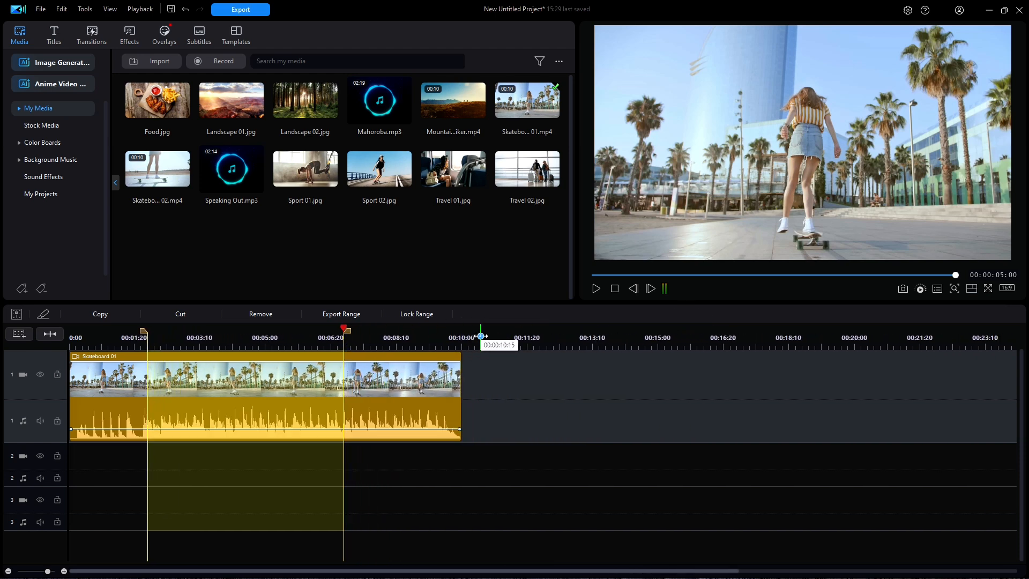
click(408, 335)
drag(558, 337, 367, 335)
drag(531, 336, 349, 336)
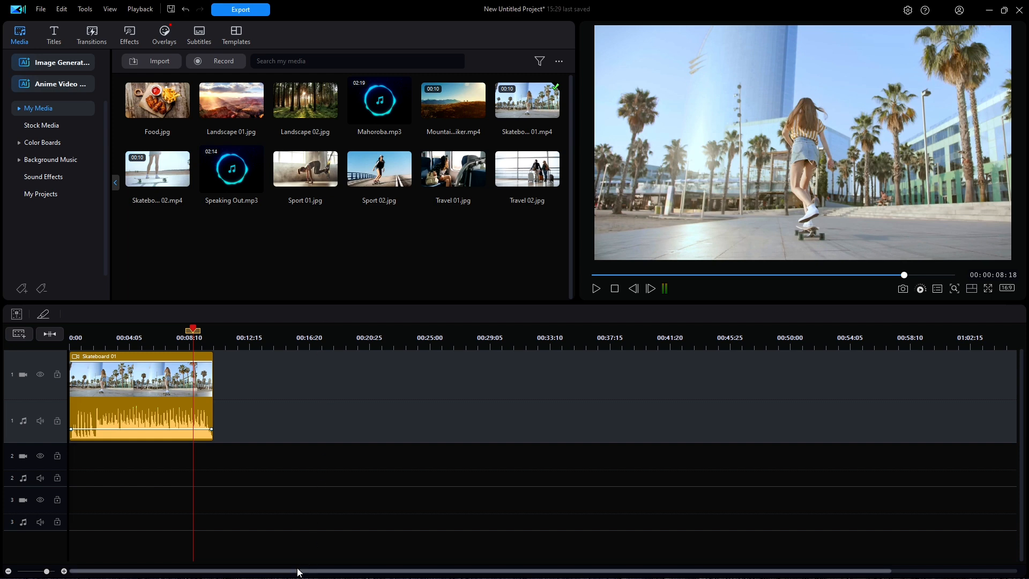
mouse_move(295, 570)
mouse_down()
mouse_move(353, 572)
mouse_move(292, 572)
mouse_up()
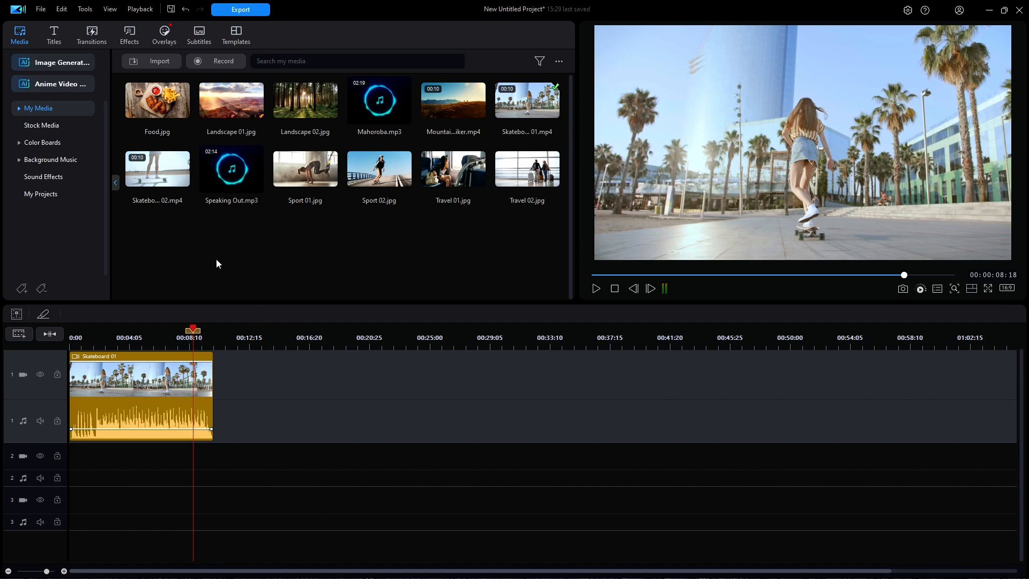
Place the Default plain-text title on video track 2 below the skateboard clip and delete all of its text
click(55, 34)
drag(159, 93, 111, 484)
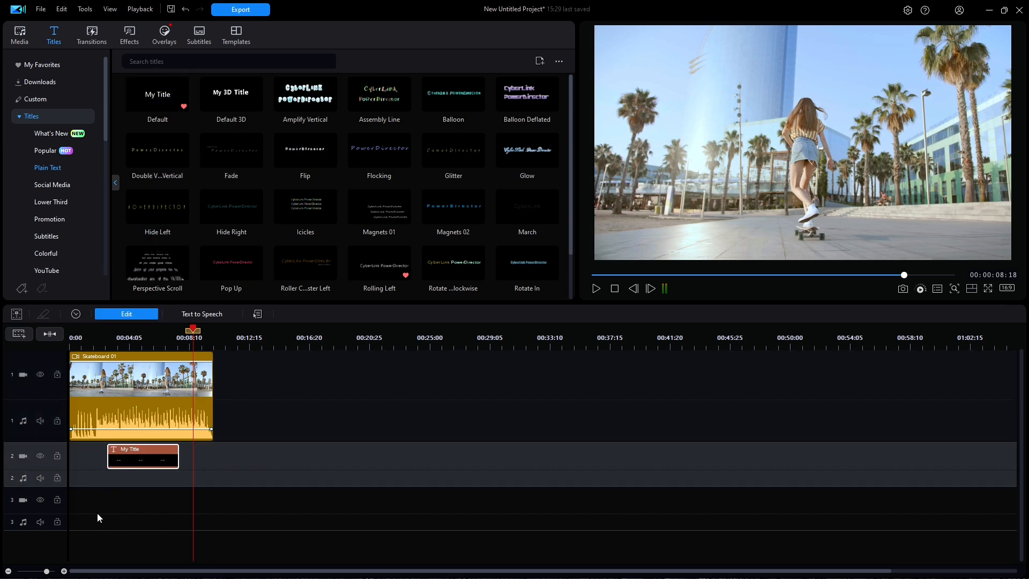
double_click(143, 467)
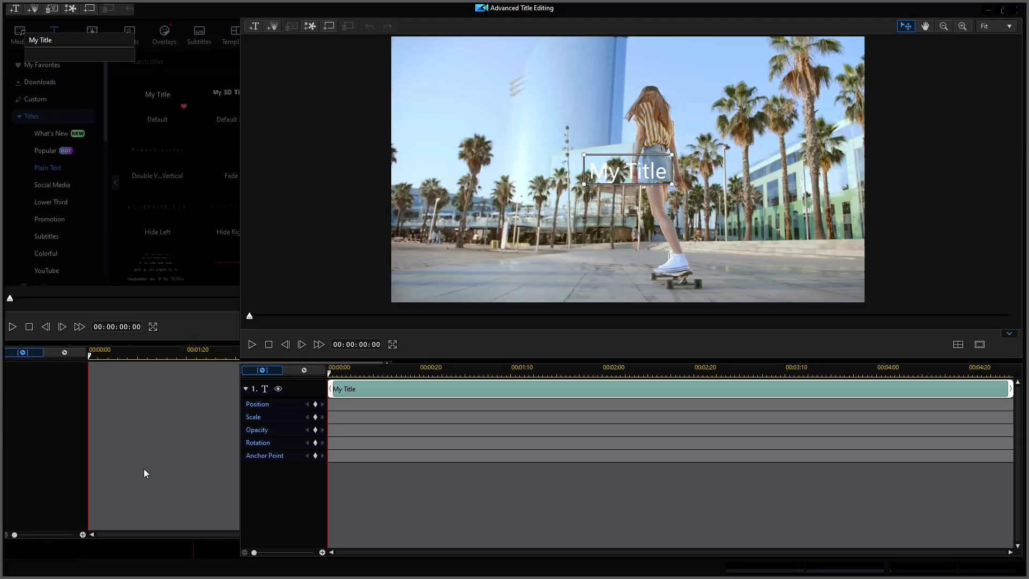
triple_click(60, 40)
key(BackSpace)
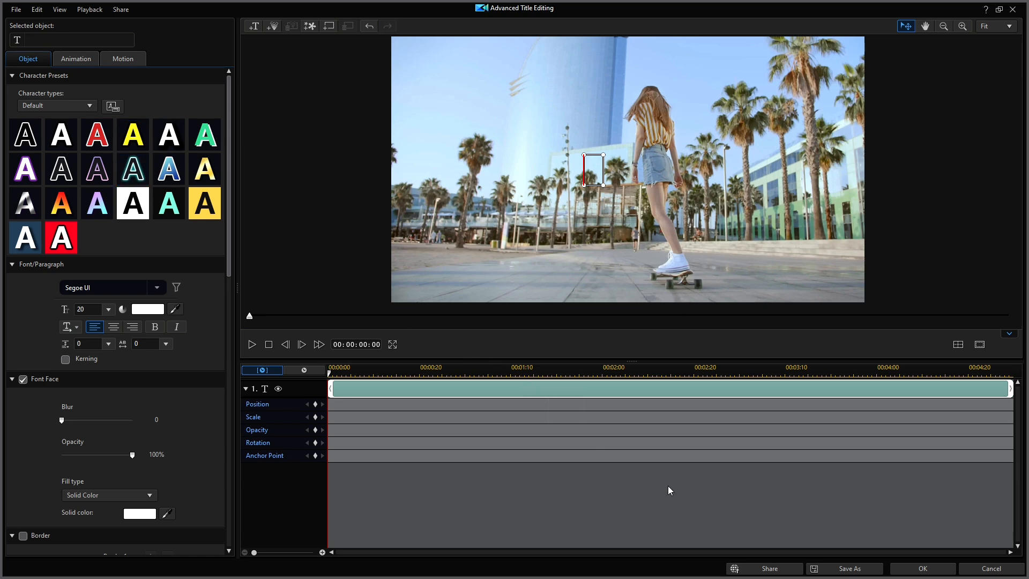
click(922, 568)
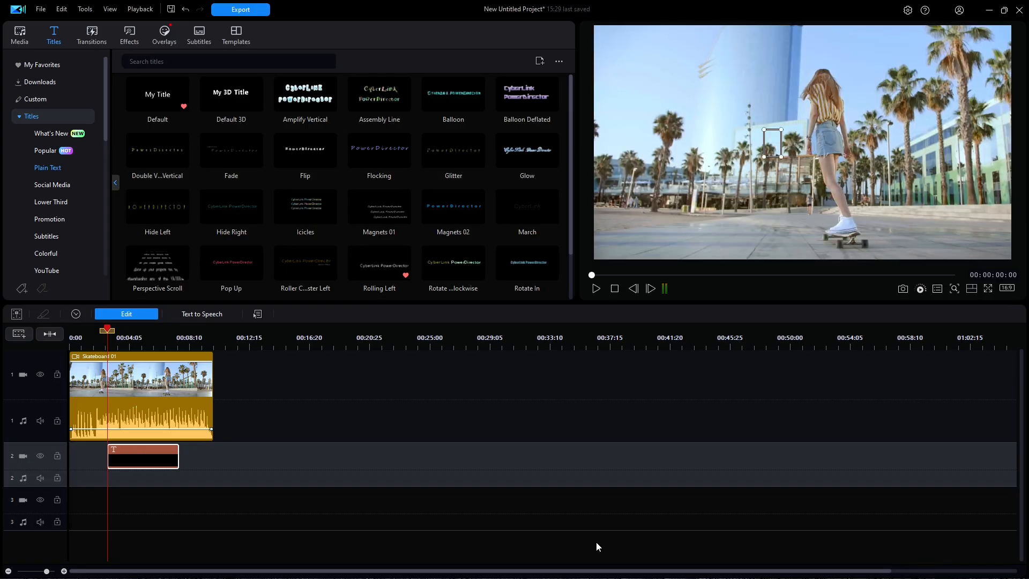
Move the empty title onto video track 4 at about 1 minute 4 seconds, well past the skateboard clip's end
drag(143, 453, 950, 558)
scroll(517, 577, up, 3)
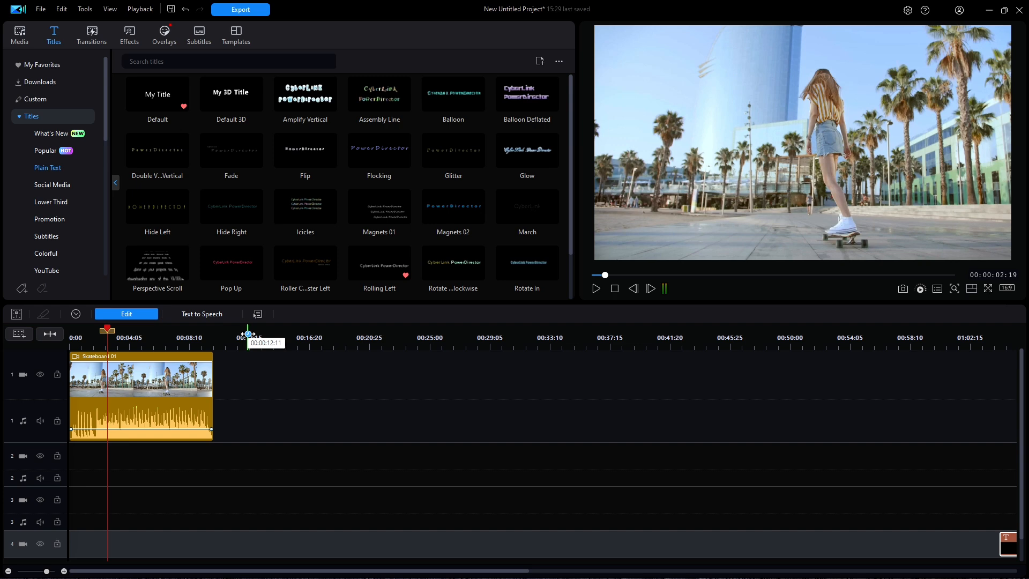
drag(248, 338, 524, 349)
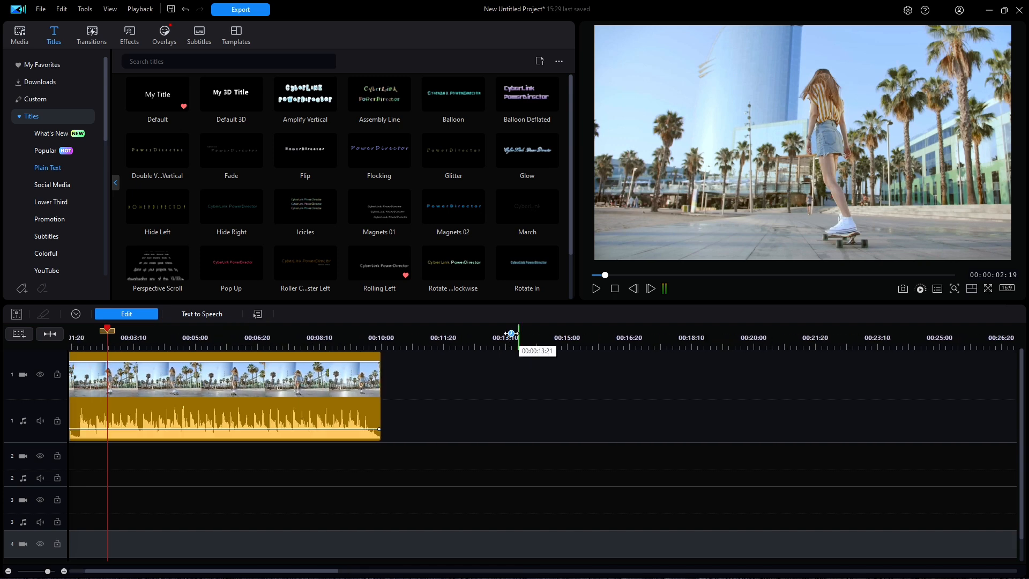
drag(1022, 433, 1023, 397)
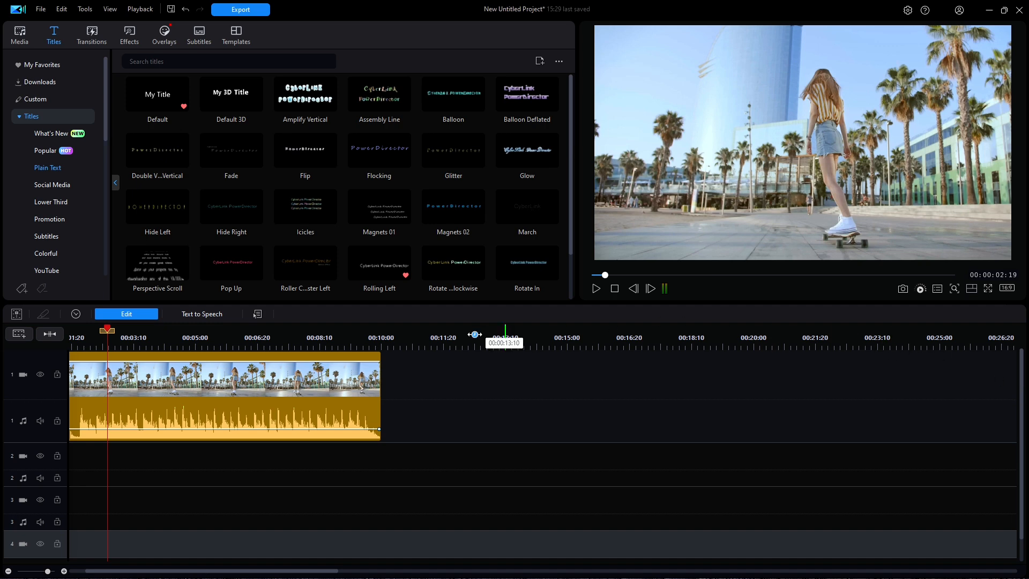
drag(471, 301, 472, 327)
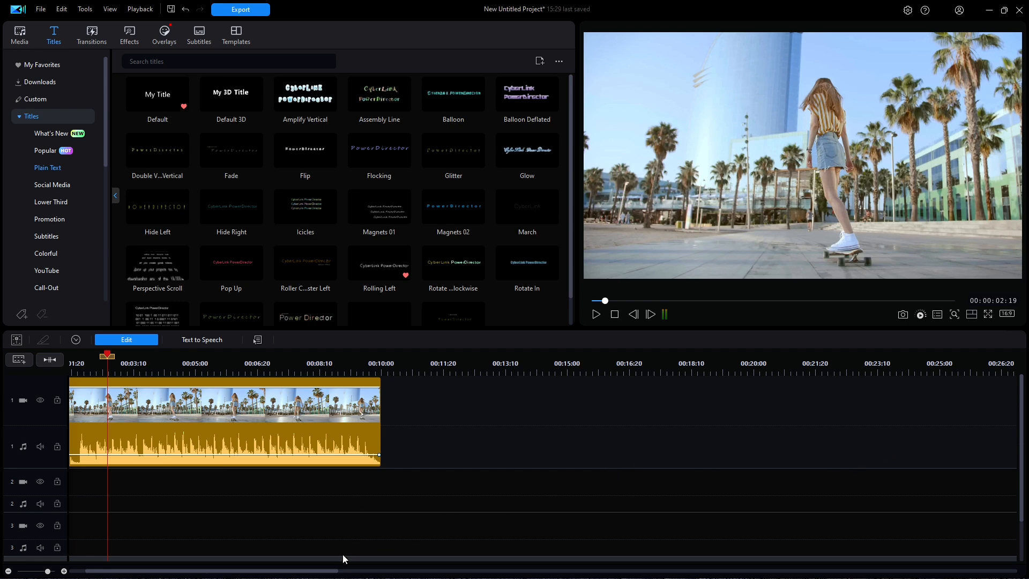
drag(322, 571, 253, 570)
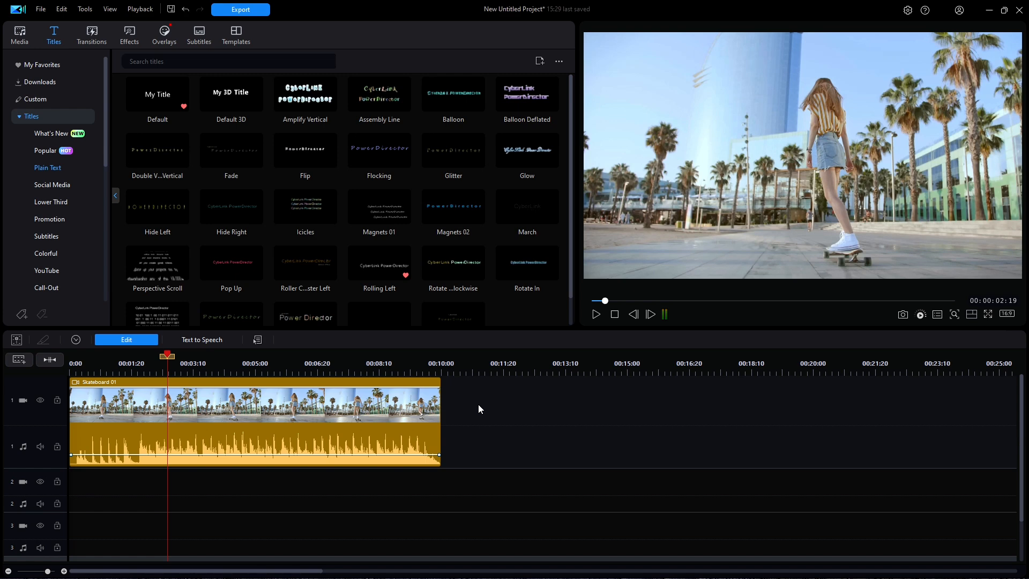
Play the timeline from 00:00:09:07 past the end of the skateboard clip into the empty section, and stop
click(413, 358)
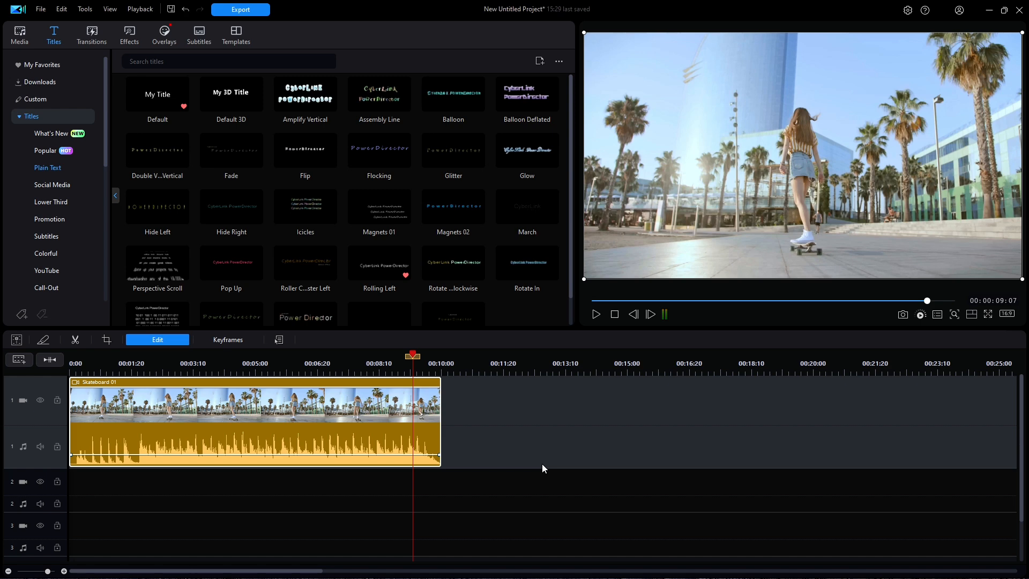
key(space)
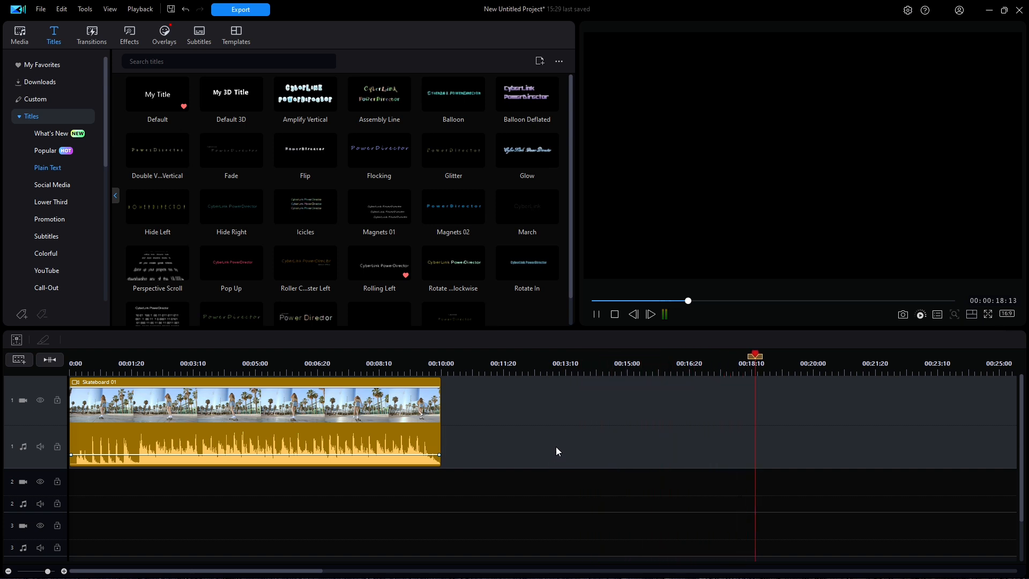
key(space)
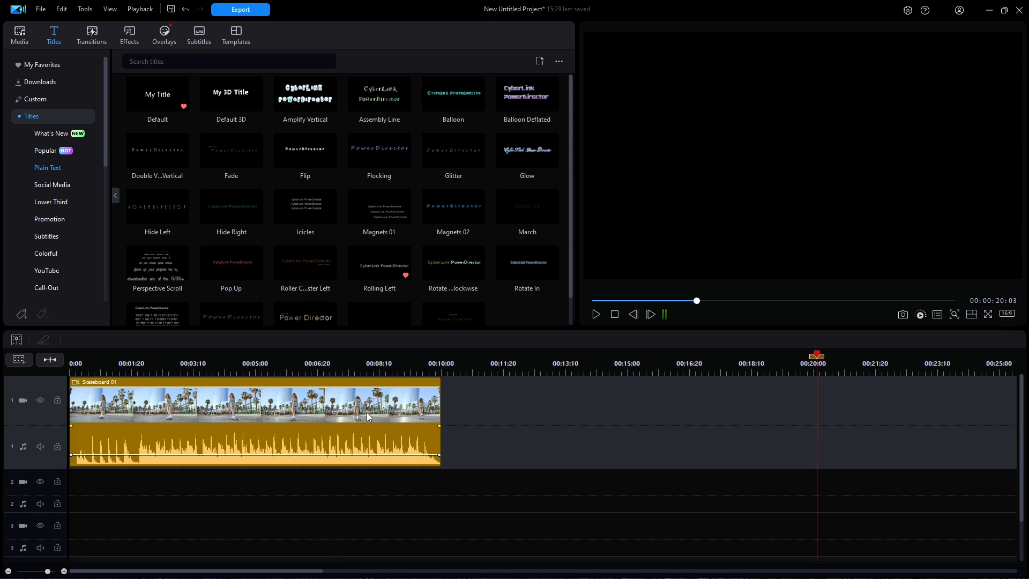
Check the project's duration in the export window without exporting, and locate the empty title on video track 4
click(252, 11)
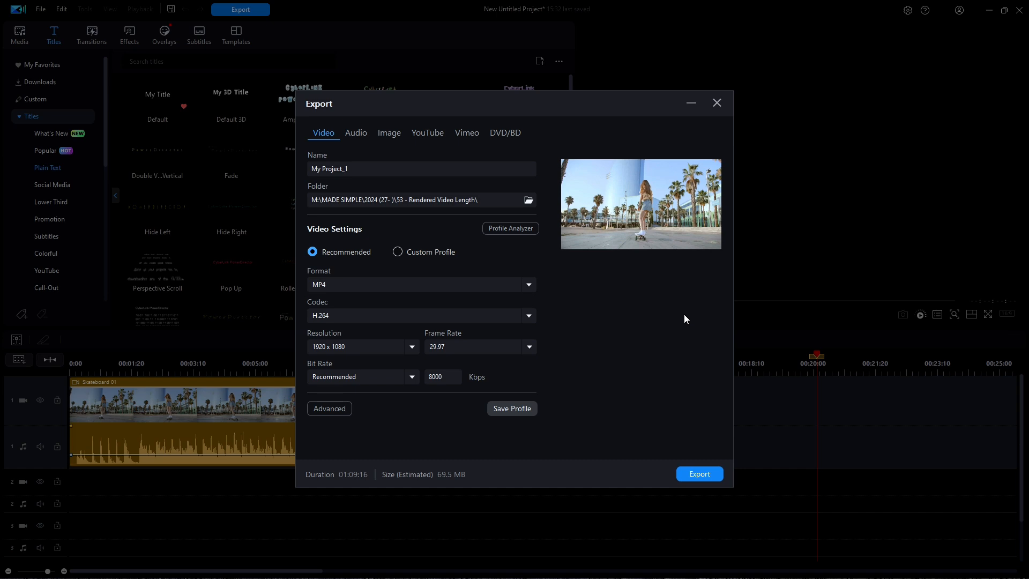
click(718, 102)
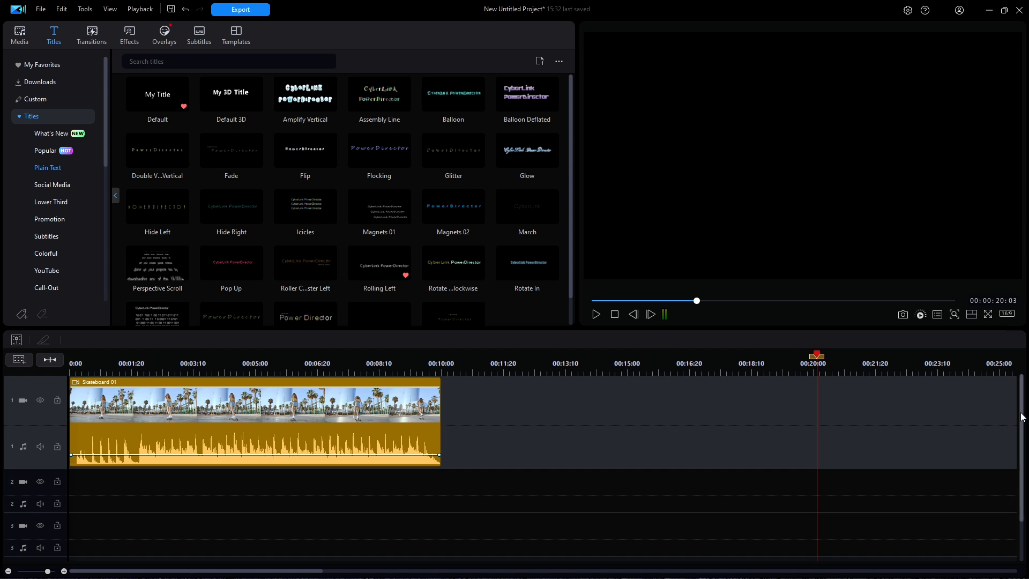
scroll(1020, 415, down, 1)
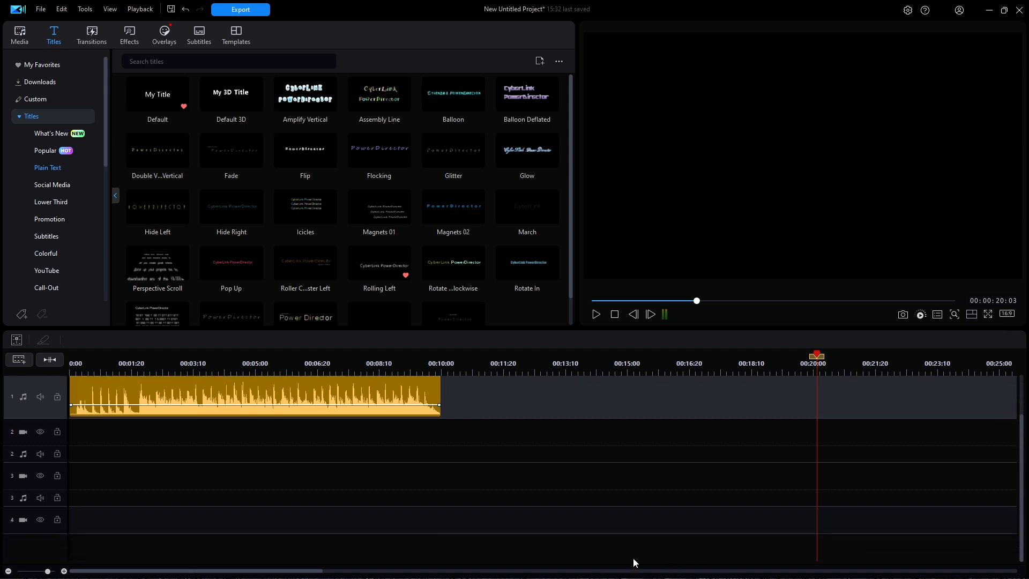
drag(291, 569, 807, 575)
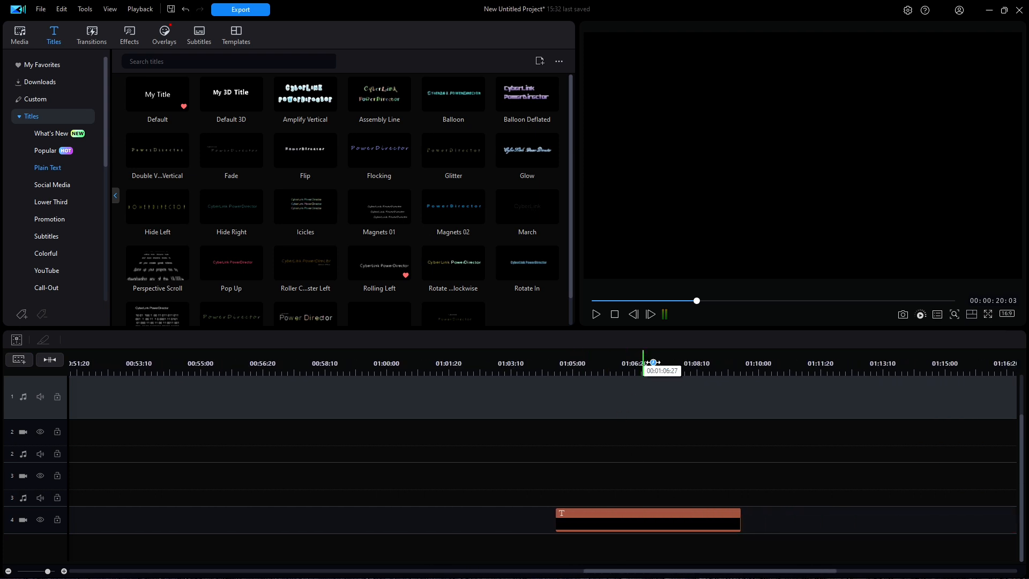
drag(712, 572, 199, 576)
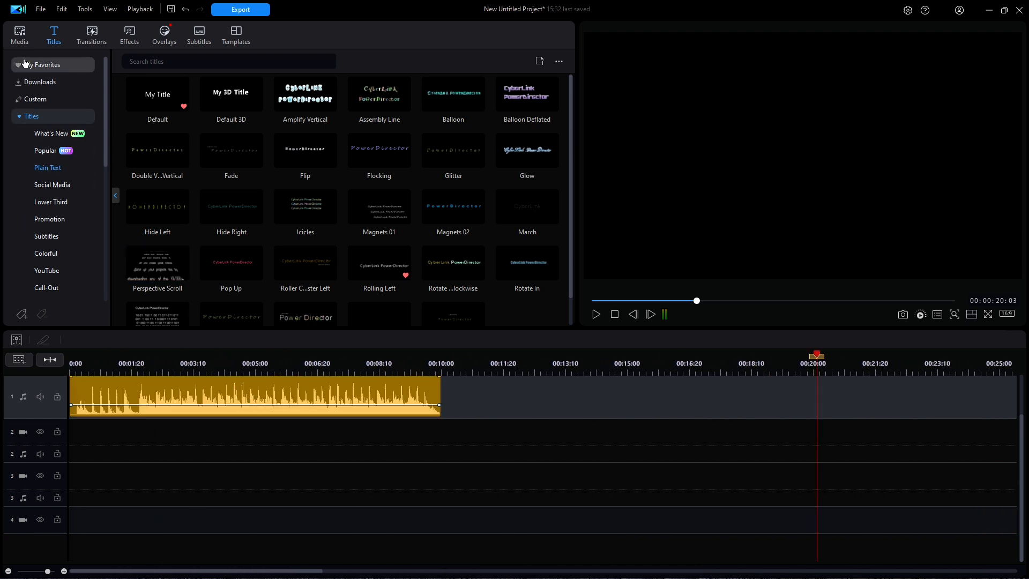
Add the background music 1983 to audio track 2 near the timeline's start and disable that audio track
click(23, 43)
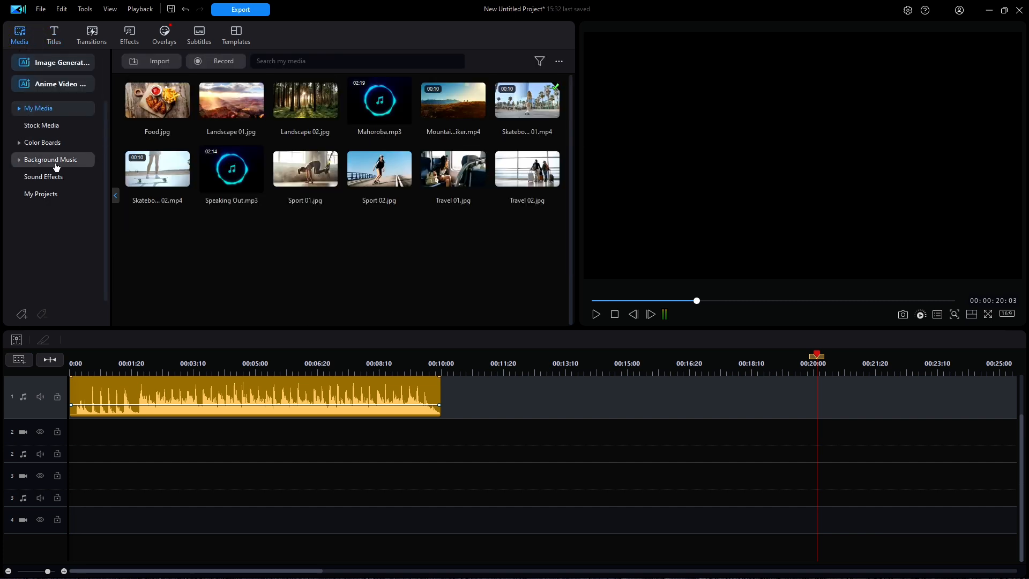
click(55, 160)
mouse_move(163, 131)
mouse_down()
mouse_move(187, 228)
mouse_move(119, 411)
mouse_move(88, 443)
mouse_move(93, 435)
mouse_up()
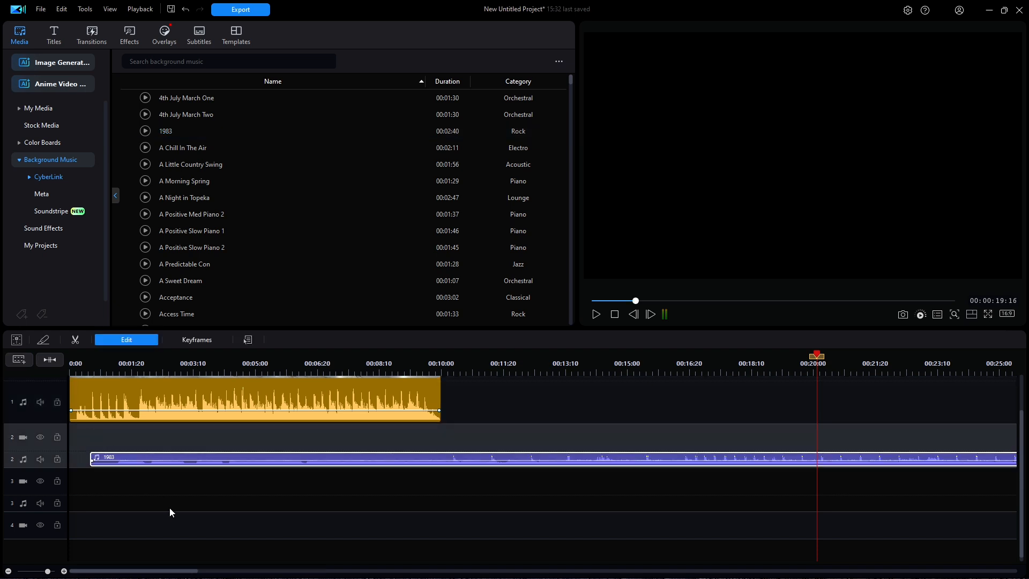
drag(149, 569, 90, 572)
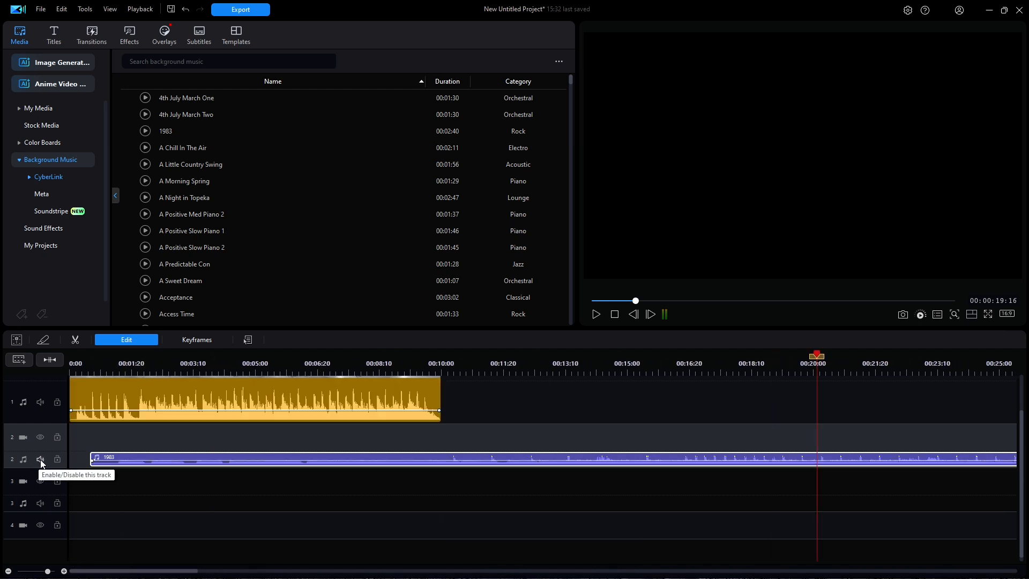
click(40, 460)
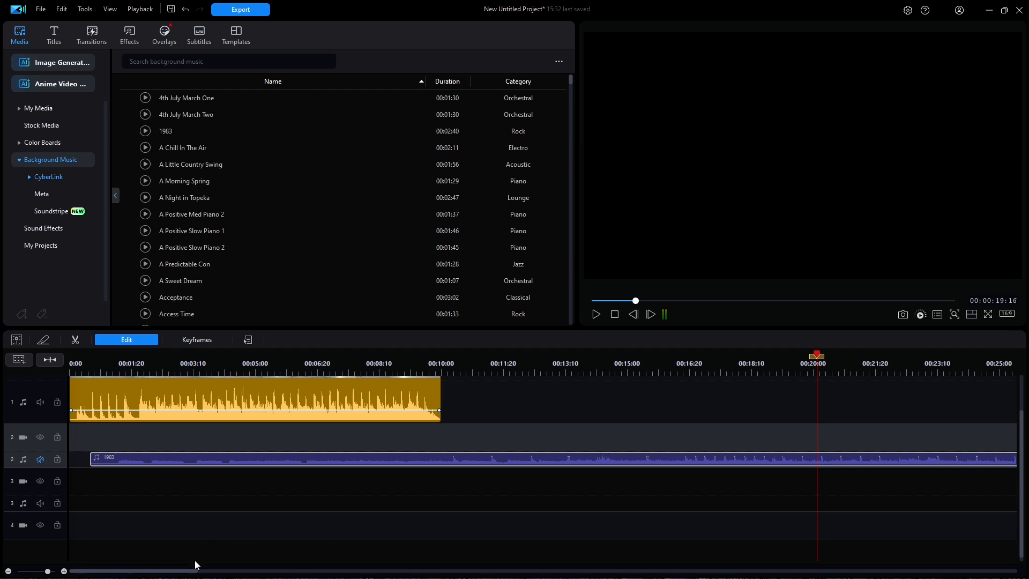
Delete the empty title from video track 4
drag(181, 571, 451, 543)
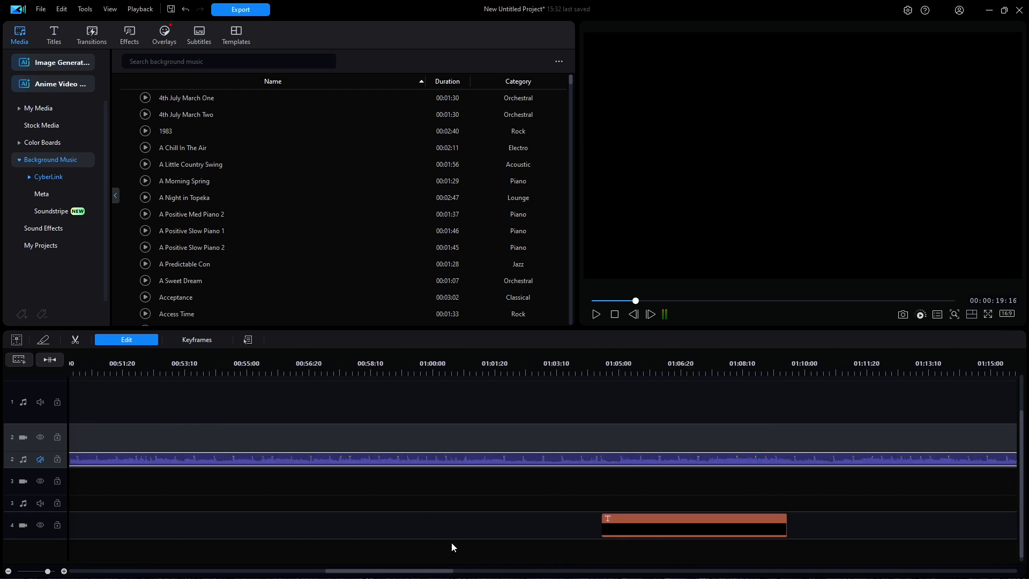
click(628, 523)
key(Delete)
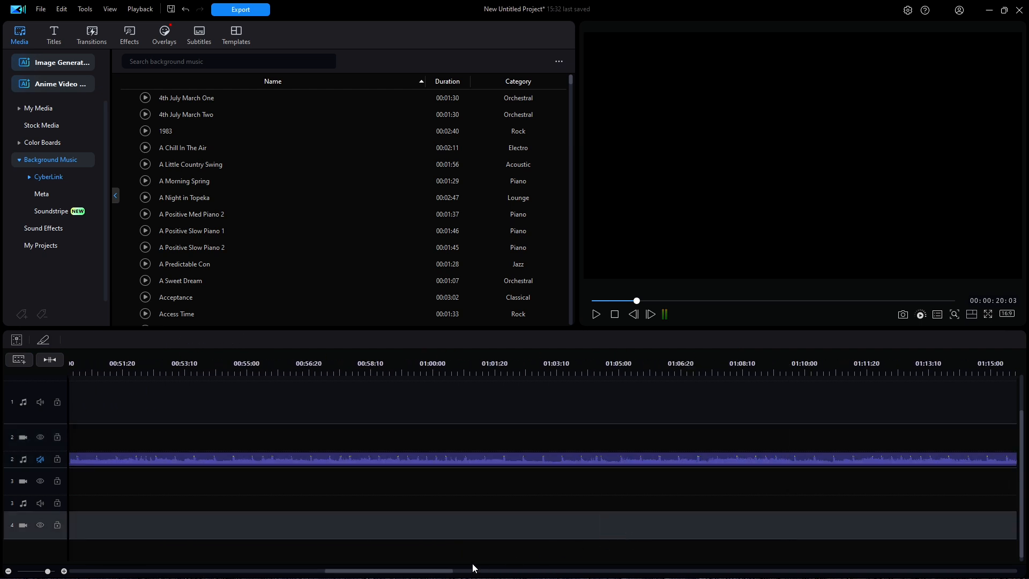
drag(436, 567, 200, 563)
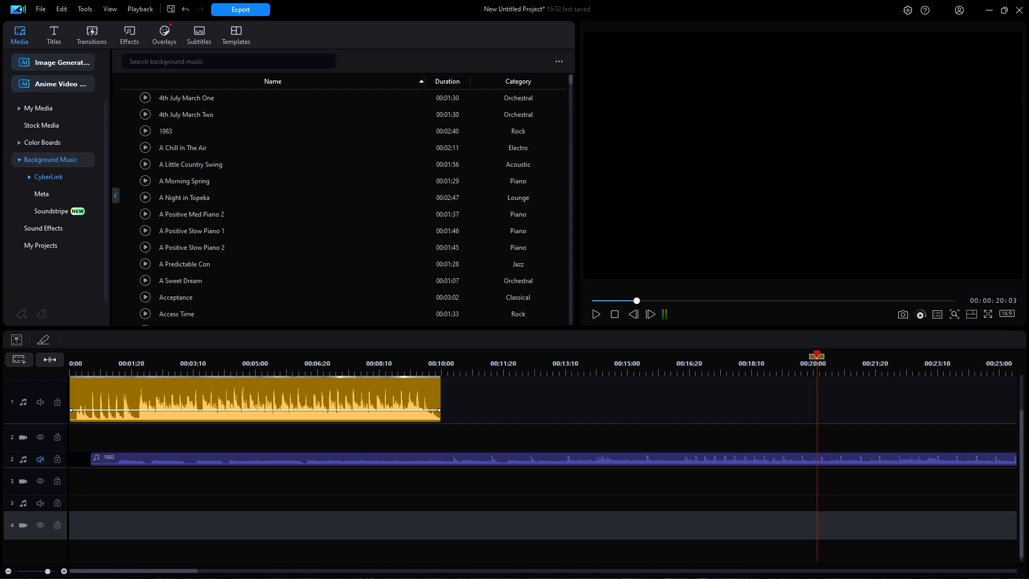
Play the timeline from 00:00:09:12 past the skateboard clip's end, stop, and fit the entire project in the timeline view
drag(1022, 431, 1021, 393)
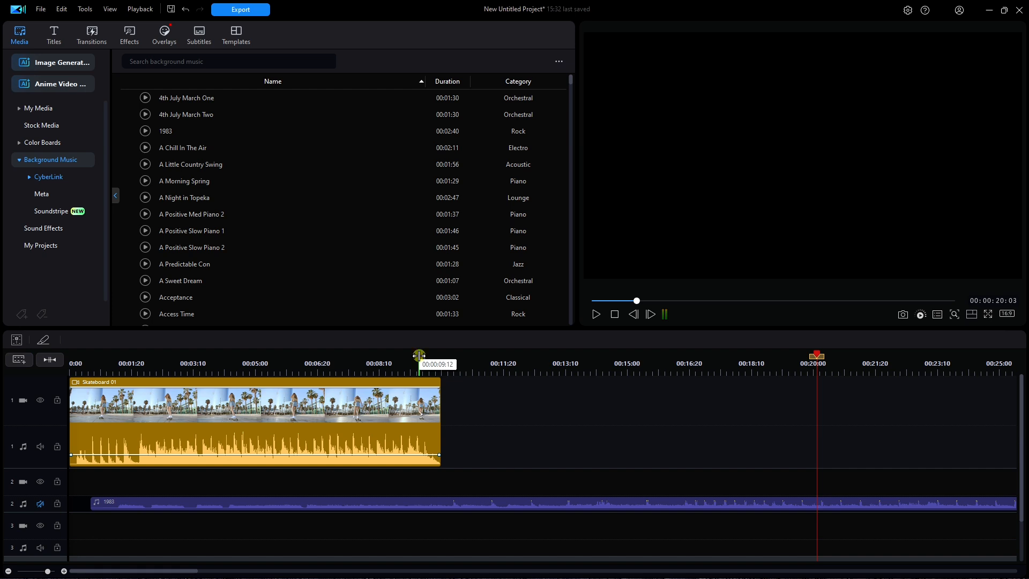
click(420, 355)
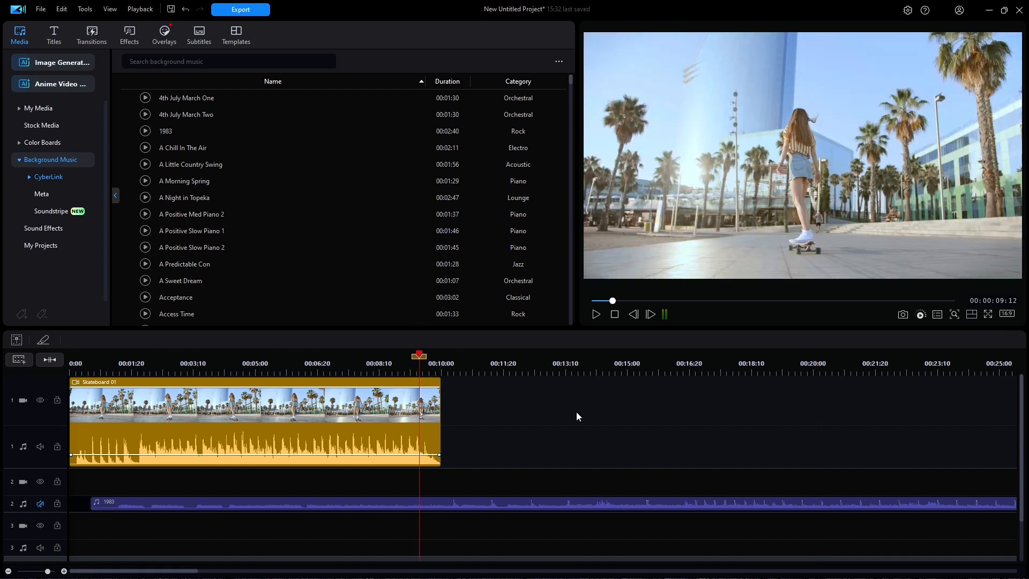
key(space)
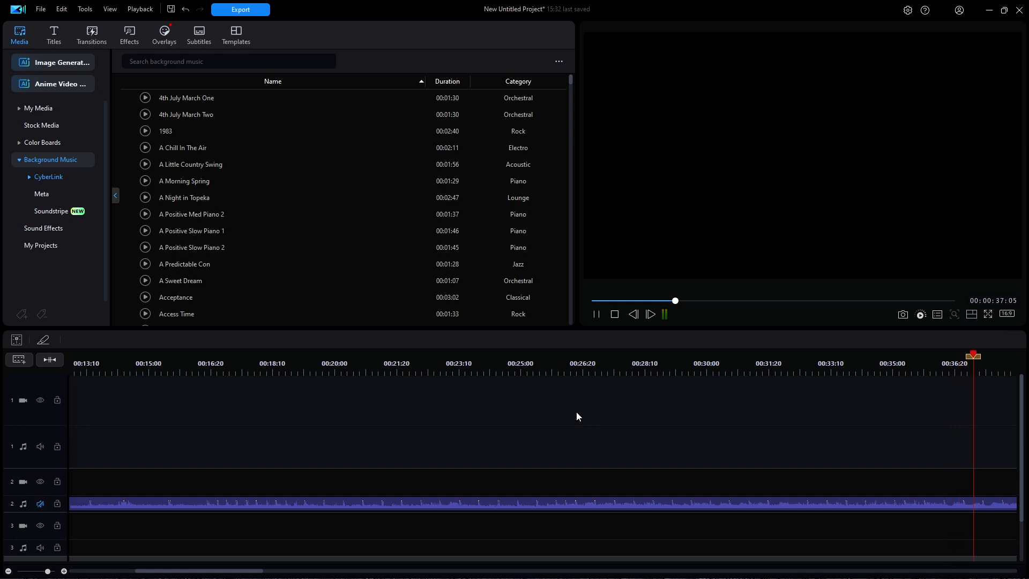
key(space)
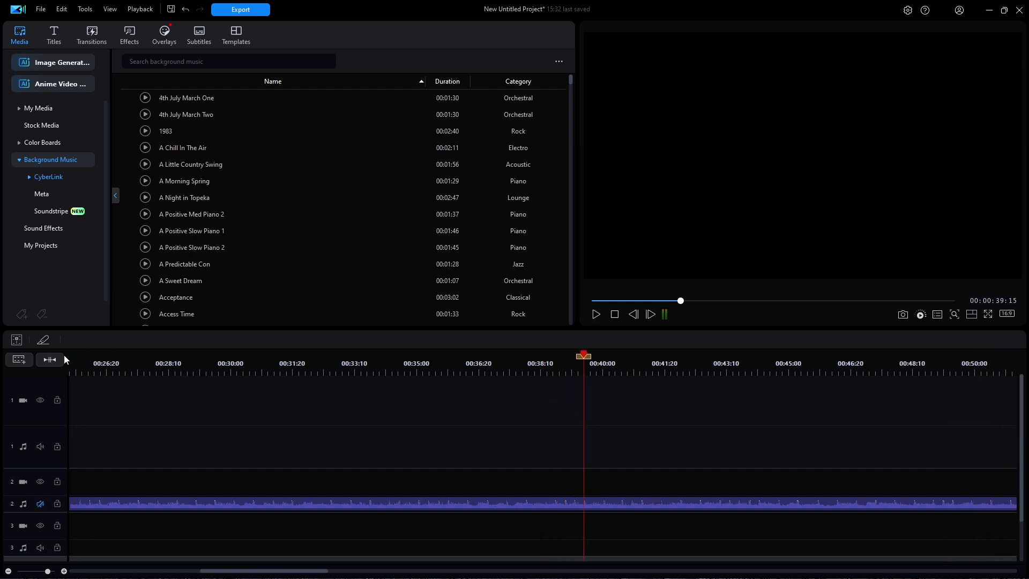
click(50, 360)
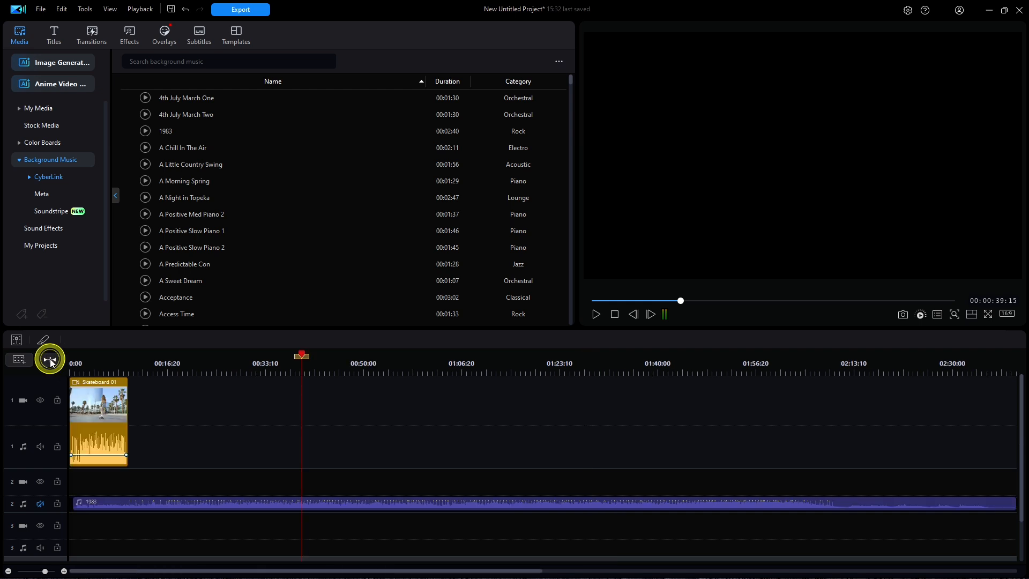